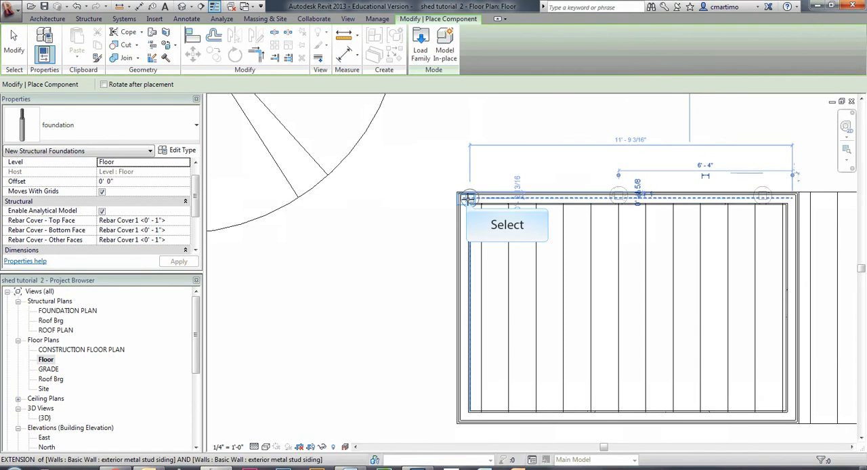
Step: End foundation placement and delete the foundation at the building's upper-left corner
{"action": "key", "text": "Escape"}
{"action": "left_click", "coordinate": [633, 165]}
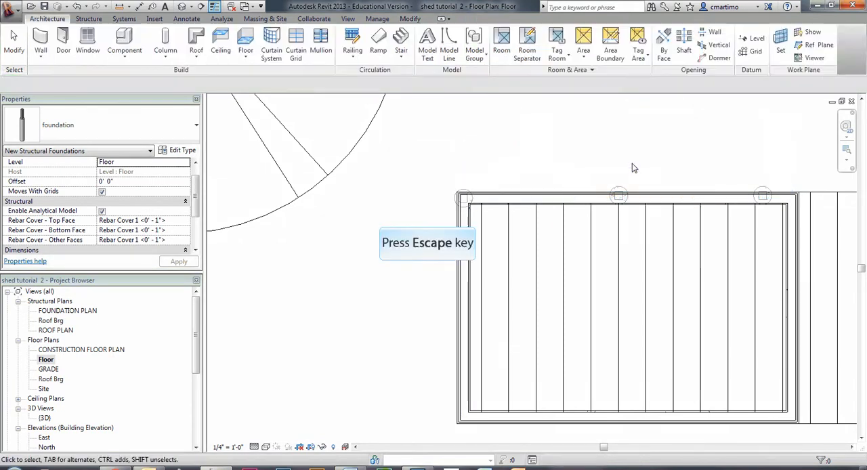
{"action": "scroll", "coordinate": [423, 241], "scroll_direction": "down", "scroll_amount": 2}
{"action": "middle_click_drag", "start_coordinate": [598, 233], "coordinate": [505, 301]}
{"action": "scroll", "coordinate": [454, 277], "scroll_direction": "up", "scroll_amount": 3}
{"action": "key", "text": "Escape"}
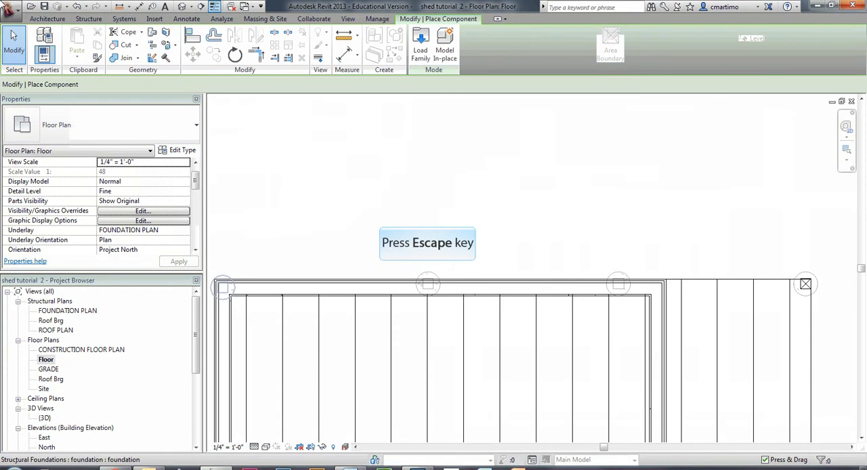
{"action": "key", "text": "Escape"}
{"action": "left_click", "coordinate": [224, 279]}
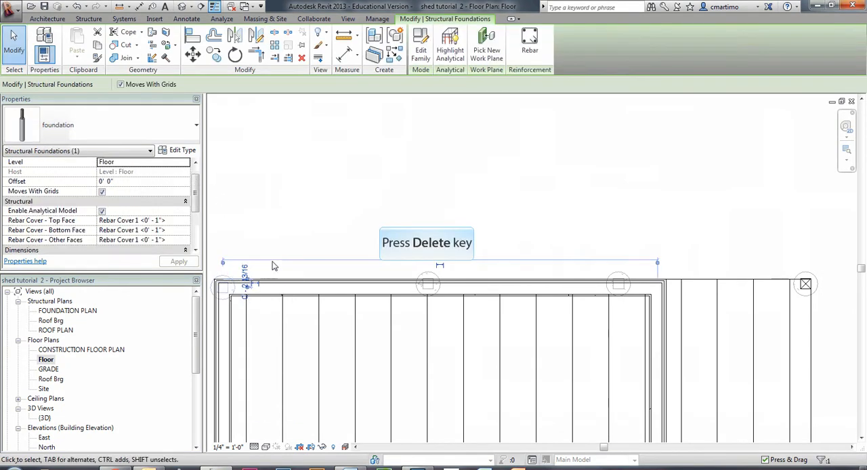
{"action": "key", "text": "Delete"}
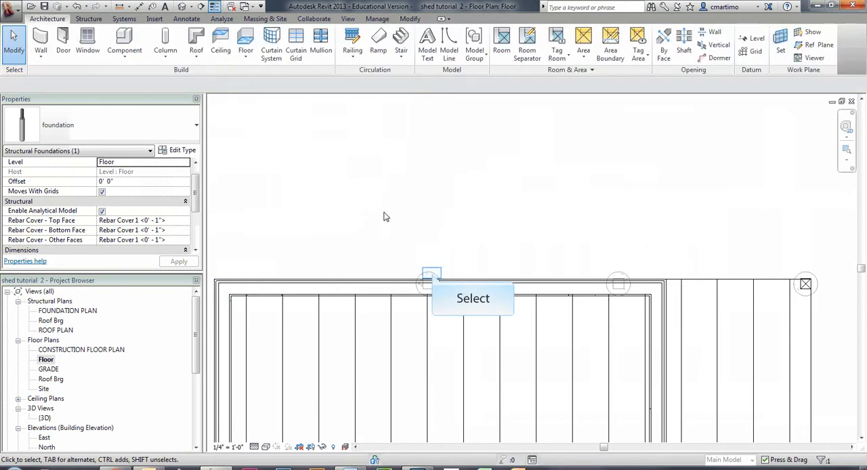
Step: Copy the middle foundation on the upper wall horizontally about 5'-6" to the building's upper-left corner
{"action": "left_click", "coordinate": [433, 271]}
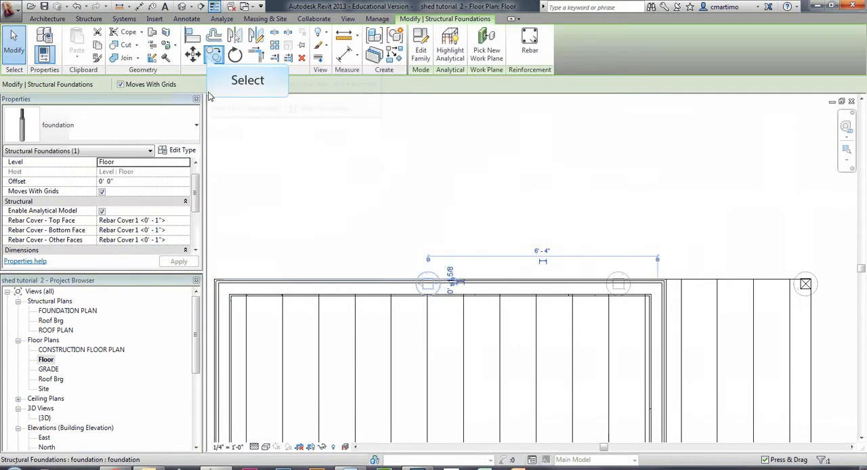
{"action": "left_click", "coordinate": [210, 57]}
{"action": "left_click", "coordinate": [453, 210]}
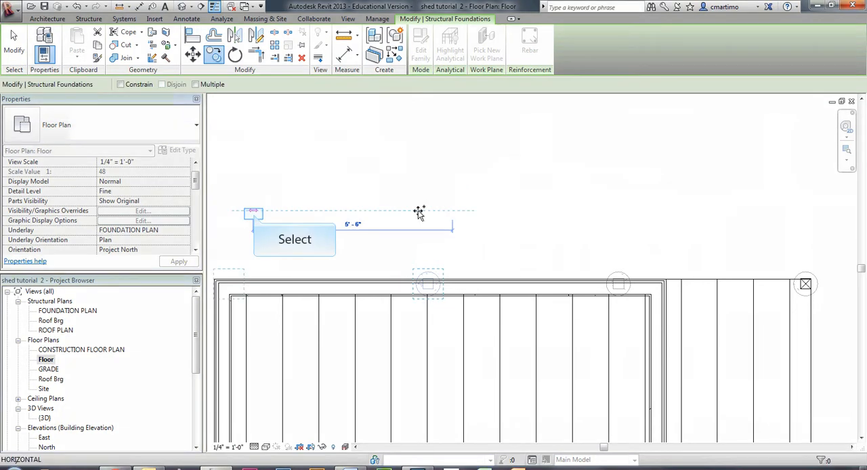
{"action": "left_click", "coordinate": [253, 213]}
{"action": "key", "text": "Escape"}
{"action": "key", "text": "Escape"}
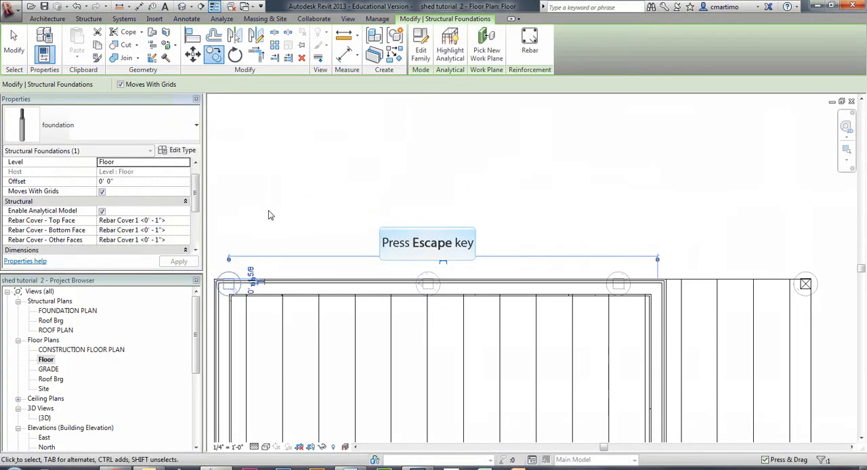
Step: Nudge the copied corner foundation left so it sits within the upper-left corner of the walls
{"action": "scroll", "coordinate": [364, 196], "scroll_direction": "up", "scroll_amount": 3}
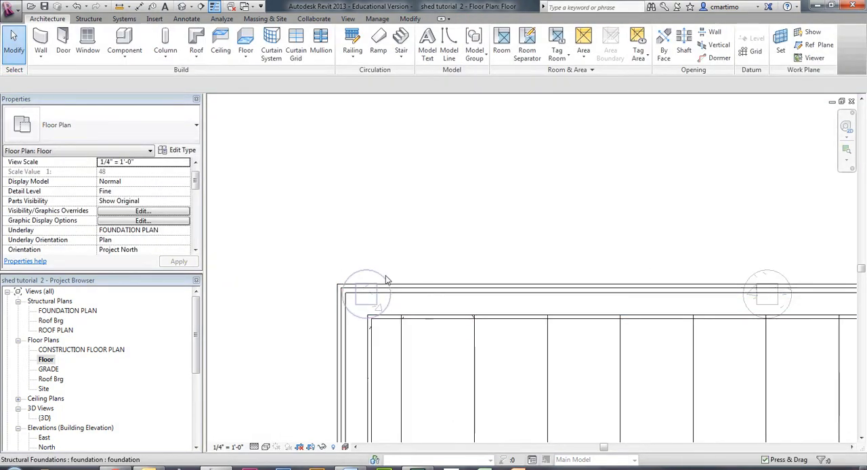
{"action": "left_click", "coordinate": [385, 280]}
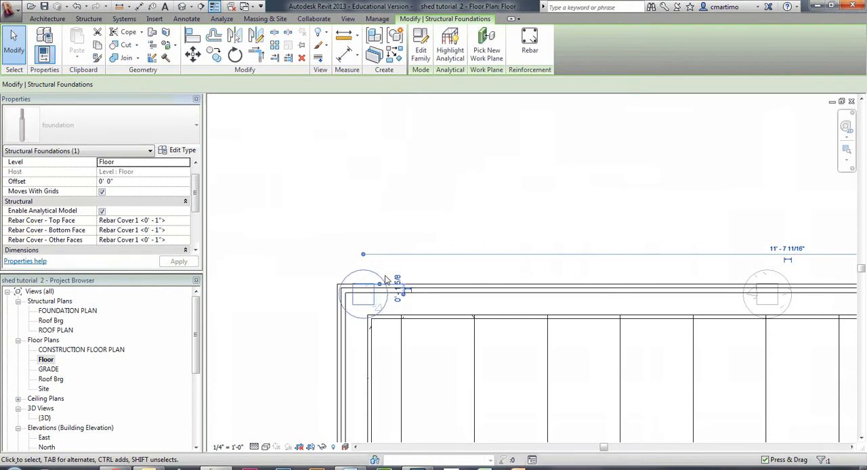
{"action": "key", "text": "Left"}
{"action": "key", "text": "Left"}
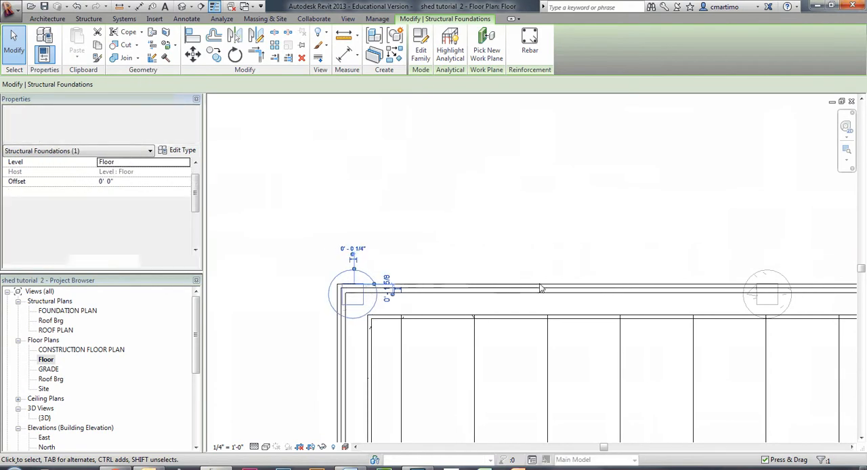
{"action": "left_click", "coordinate": [522, 196]}
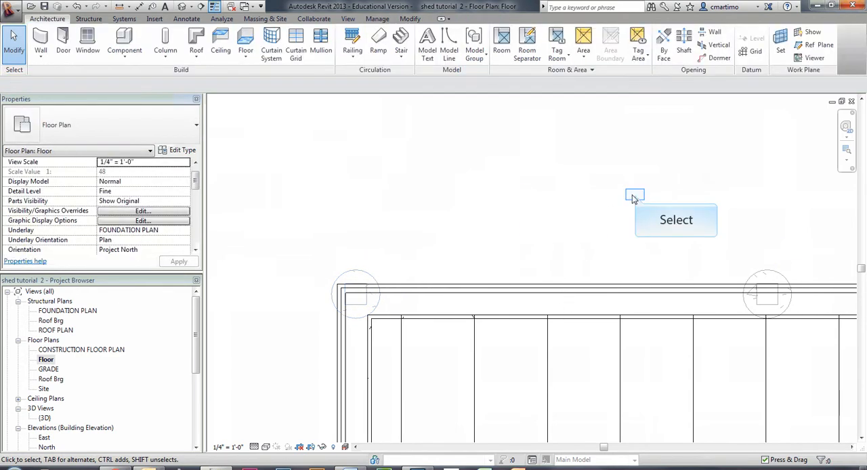
Step: Place an aligned dimension string above the upper wall through the three wall foundations and the deck column's centre
{"action": "middle_click_drag", "start_coordinate": [635, 195], "coordinate": [408, 218]}
{"action": "scroll", "coordinate": [409, 219], "scroll_direction": "down", "scroll_amount": 3}
{"action": "middle_click_drag", "start_coordinate": [481, 257], "coordinate": [478, 267]}
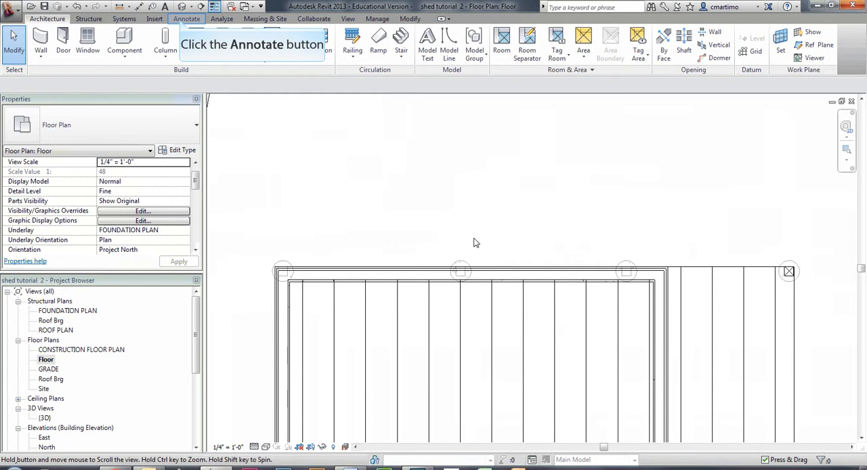
{"action": "left_click", "coordinate": [180, 19]}
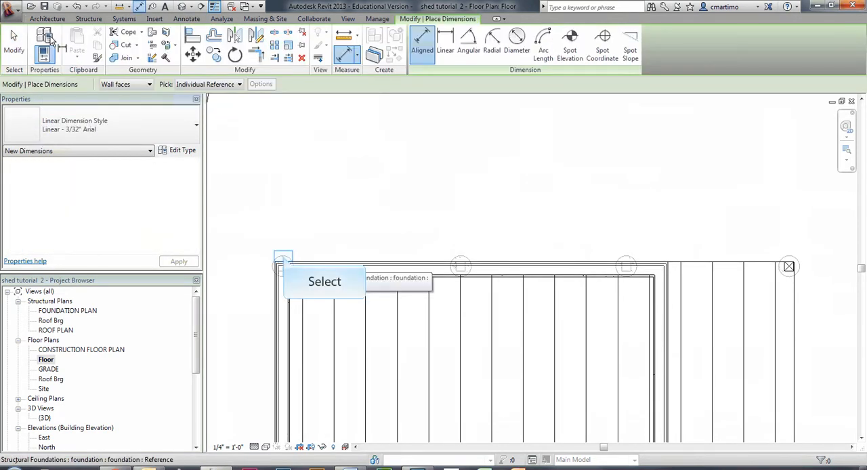
{"action": "left_click", "coordinate": [283, 261]}
{"action": "left_click", "coordinate": [461, 262]}
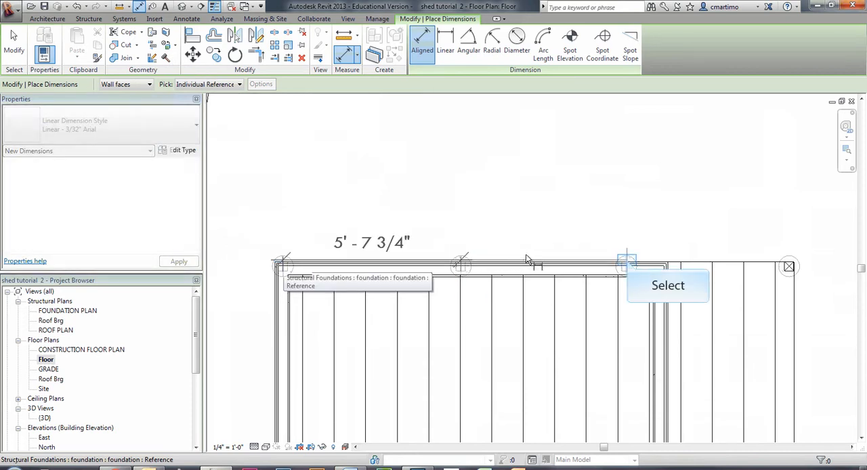
{"action": "left_click", "coordinate": [626, 261]}
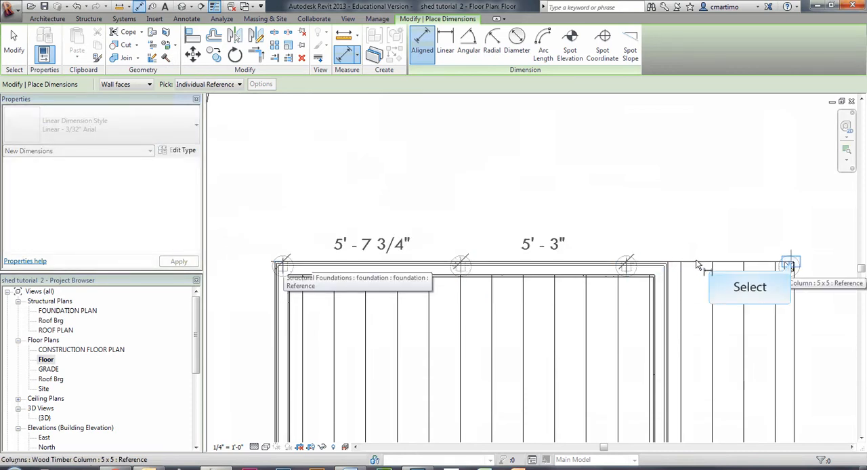
{"action": "left_click", "coordinate": [789, 264]}
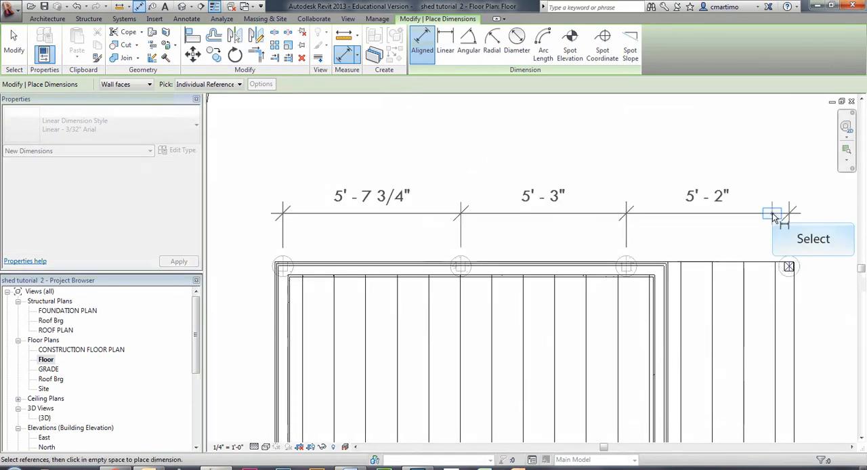
{"action": "left_click", "coordinate": [775, 216]}
{"action": "key", "text": "Escape"}
{"action": "key", "text": "Escape"}
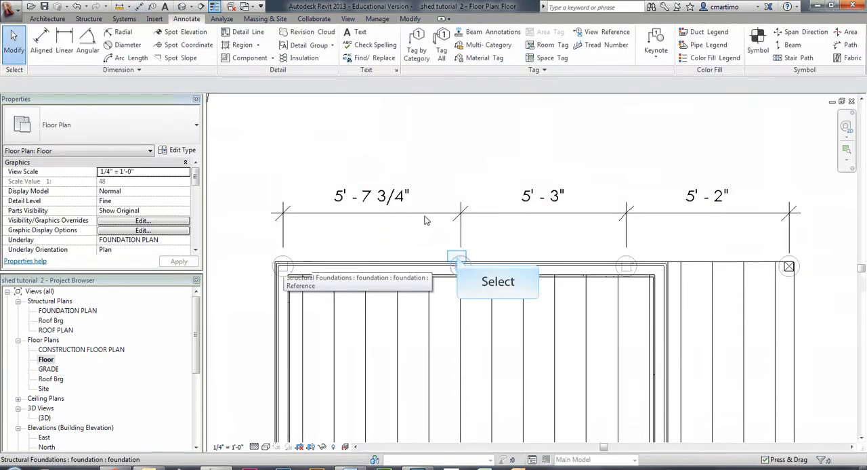
Step: Move the second foundation so its spacing from the corner foundation is 5'10"
{"action": "left_click", "coordinate": [458, 260]}
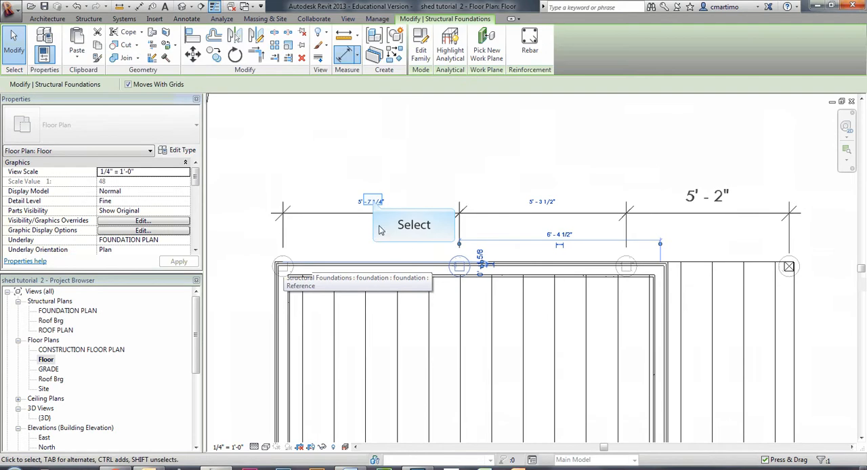
{"action": "left_click", "coordinate": [369, 198]}
{"action": "type", "text": "5'10\""}
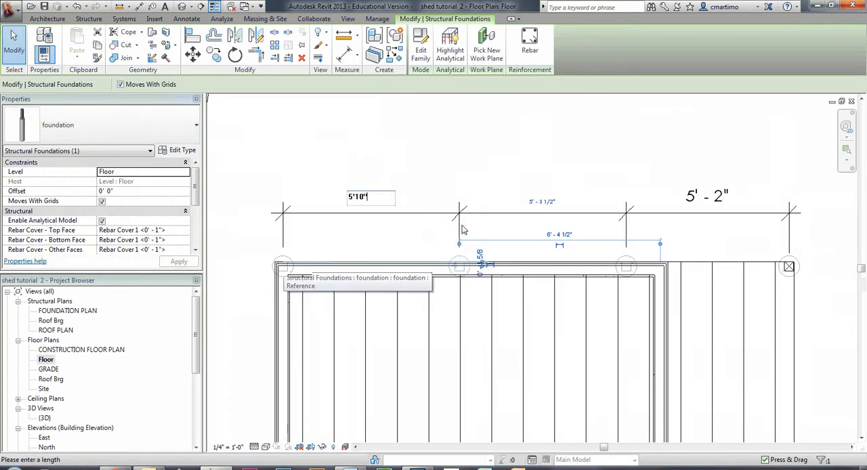
{"action": "key", "text": "Return"}
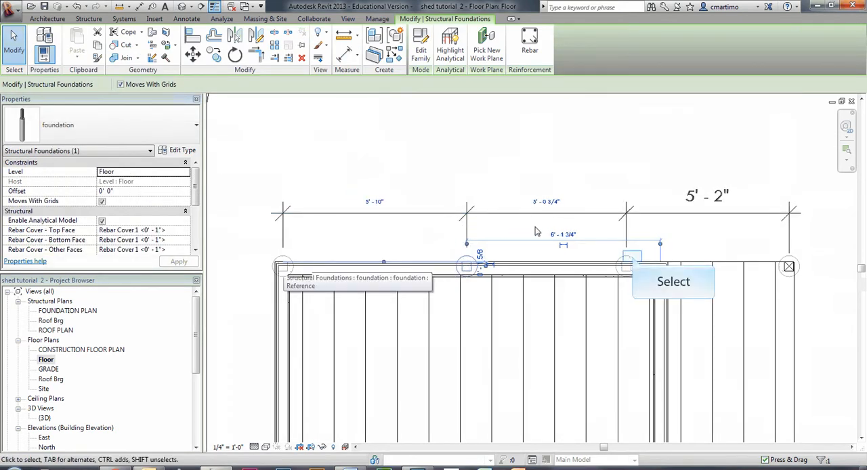
Step: Set the spacing between the second and third foundations to 5'10", and delete the dimension string
{"action": "left_click", "coordinate": [632, 256]}
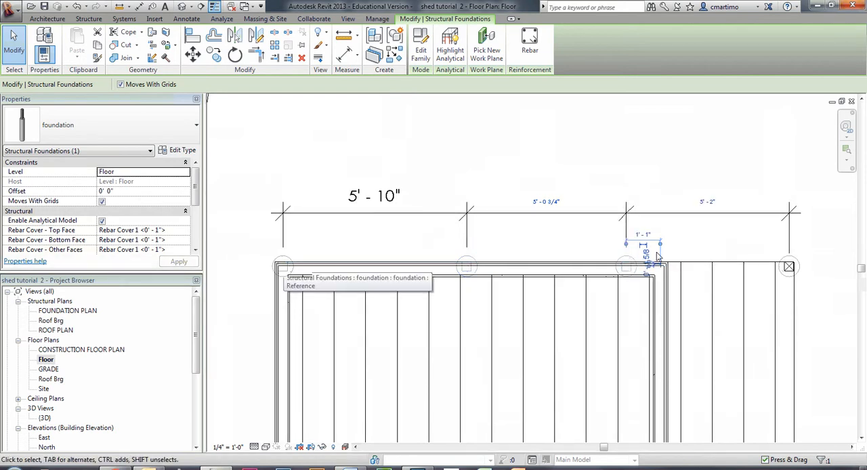
{"action": "left_click", "coordinate": [553, 200]}
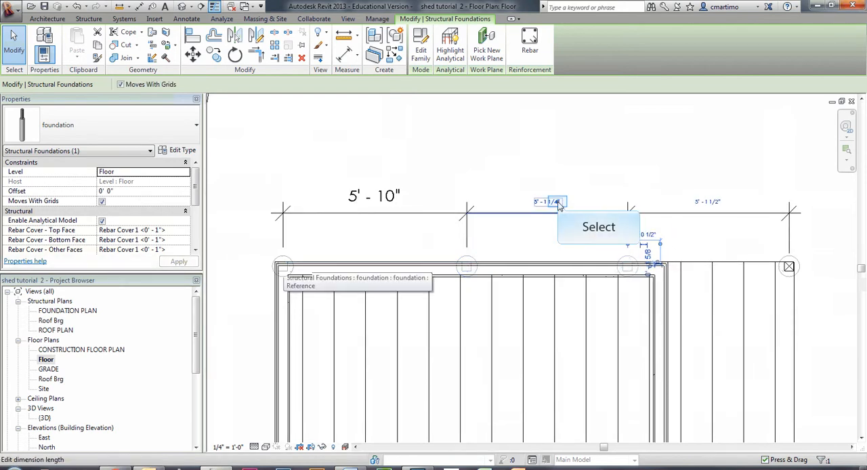
{"action": "type", "text": "5' - "}
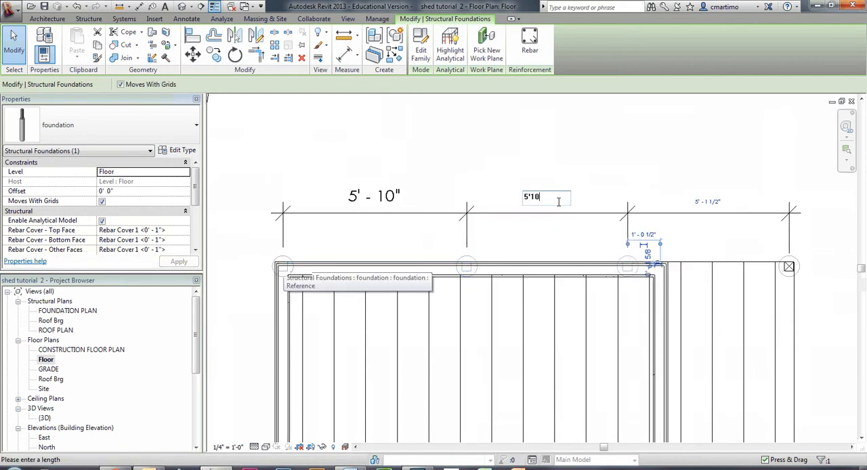
{"action": "type", "text": "10"}
{"action": "key", "text": "Return"}
{"action": "key", "text": "Escape"}
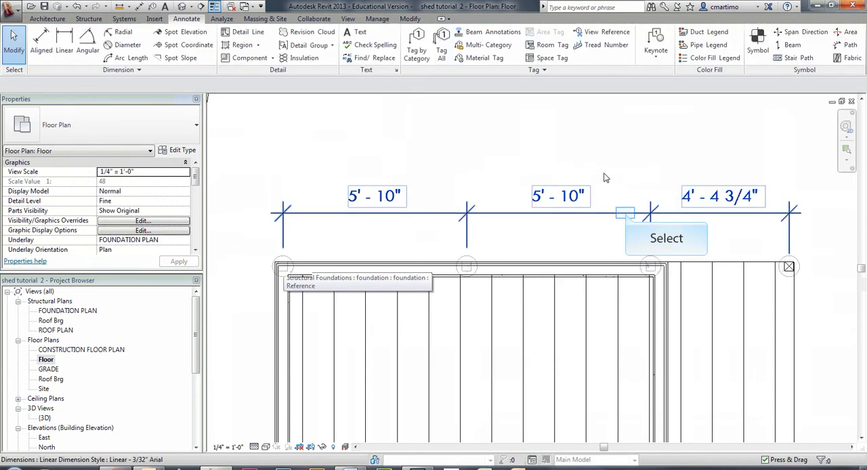
{"action": "left_click", "coordinate": [627, 216]}
{"action": "key", "text": "Delete"}
Step: Copy all four upper foundations straight down about 8'-1" onto the lower wall and lower deck column
{"action": "scroll", "coordinate": [517, 149], "scroll_direction": "down", "scroll_amount": 3}
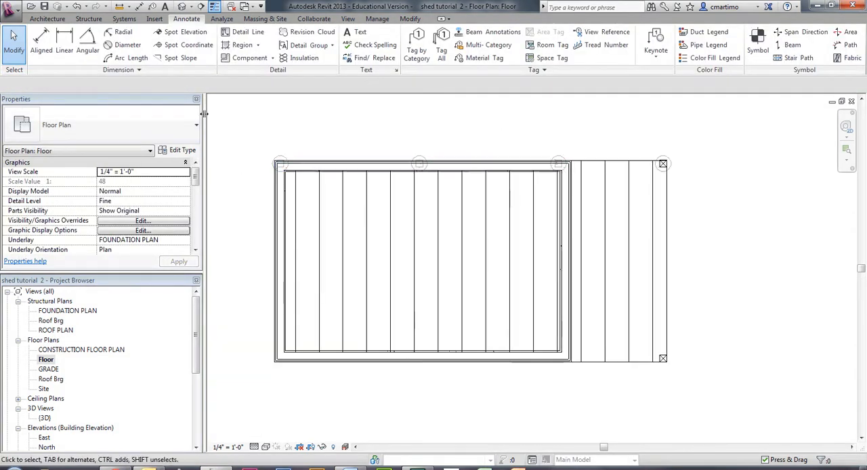
{"action": "left_click", "coordinate": [284, 159]}
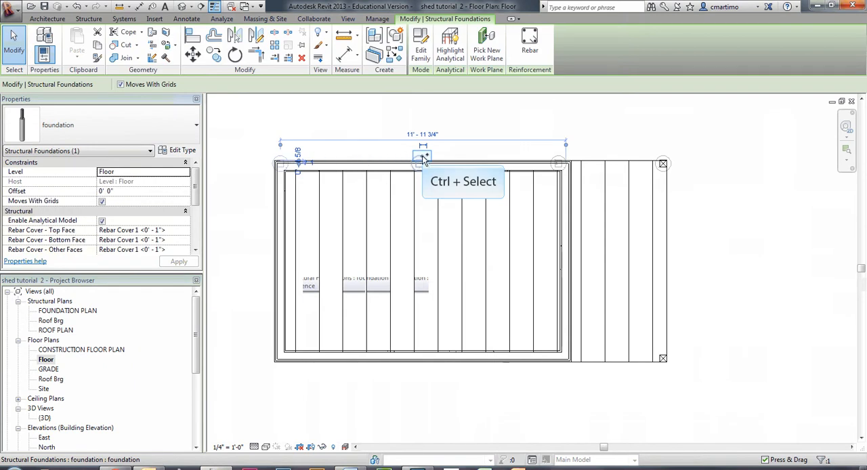
{"action": "left_click", "coordinate": [559, 157], "text": "ctrl"}
{"action": "left_click", "coordinate": [559, 158], "text": "ctrl"}
{"action": "left_click", "coordinate": [667, 160], "text": "ctrl"}
{"action": "left_click", "coordinate": [217, 51]}
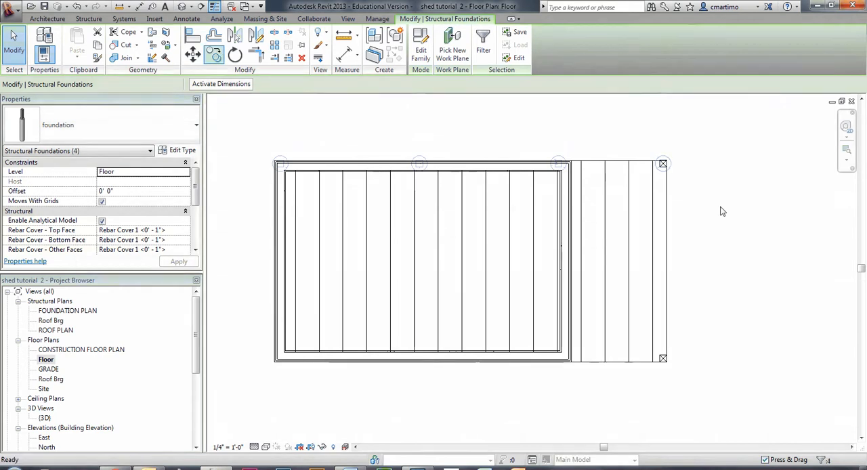
{"action": "left_click", "coordinate": [719, 132]}
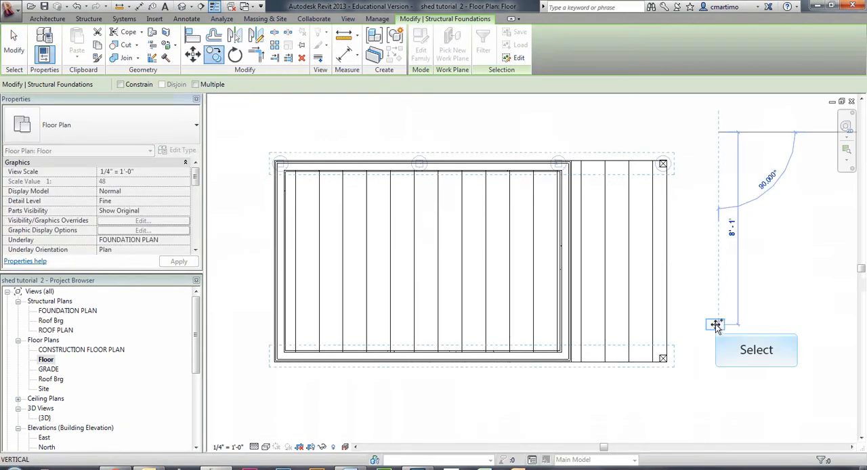
{"action": "left_click", "coordinate": [716, 324]}
{"action": "scroll", "coordinate": [681, 383], "scroll_direction": "up", "scroll_amount": 3}
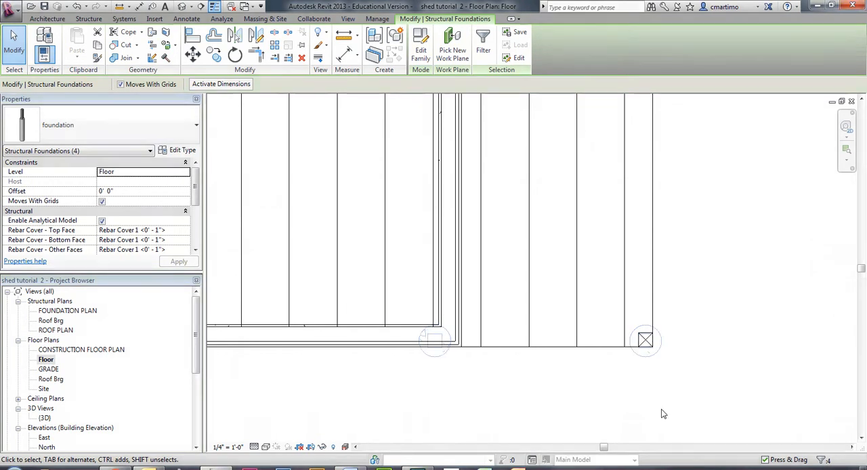
{"action": "scroll", "coordinate": [663, 412], "scroll_direction": "up", "scroll_amount": 3}
{"action": "left_click", "coordinate": [730, 353]}
Step: Open the GRADE floor plan and start a new deck stair by sketch
{"action": "double_click", "coordinate": [51, 379]}
{"action": "double_click", "coordinate": [49, 368]}
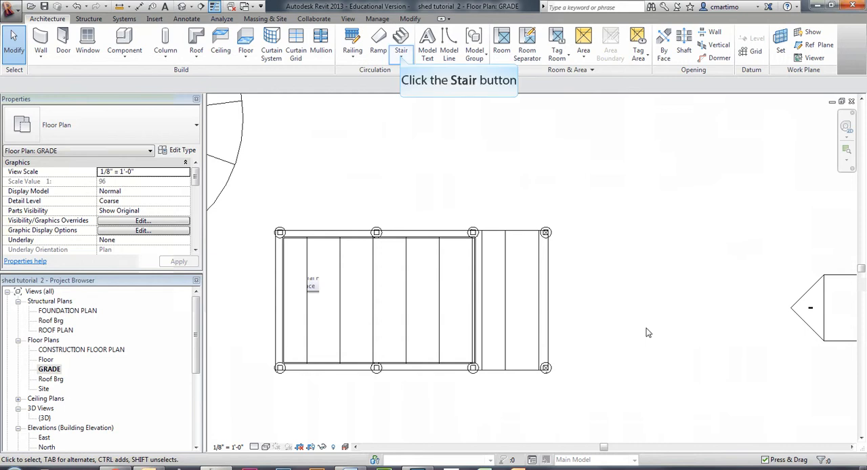
{"action": "left_click", "coordinate": [402, 58]}
{"action": "left_click", "coordinate": [420, 95]}
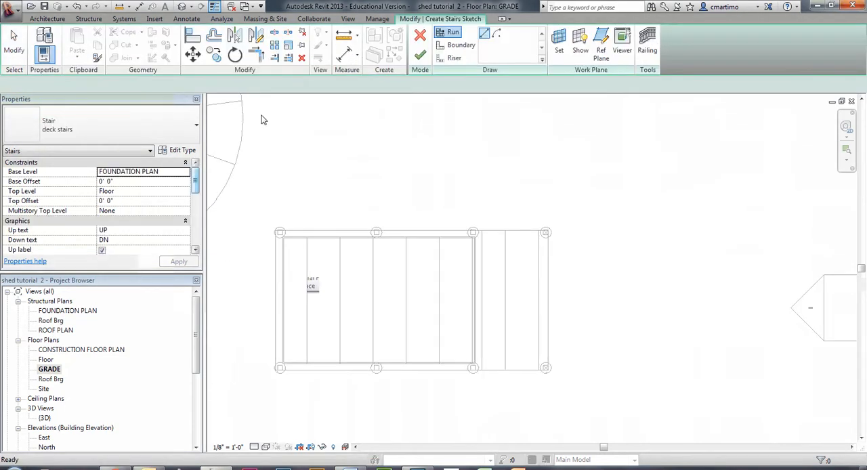
Step: Set the stair width to 8' and draw a straight horizontal run toward the deck's right edge
{"action": "left_click_drag", "start_coordinate": [194, 183], "coordinate": [195, 207]}
{"action": "left_click", "coordinate": [127, 230]}
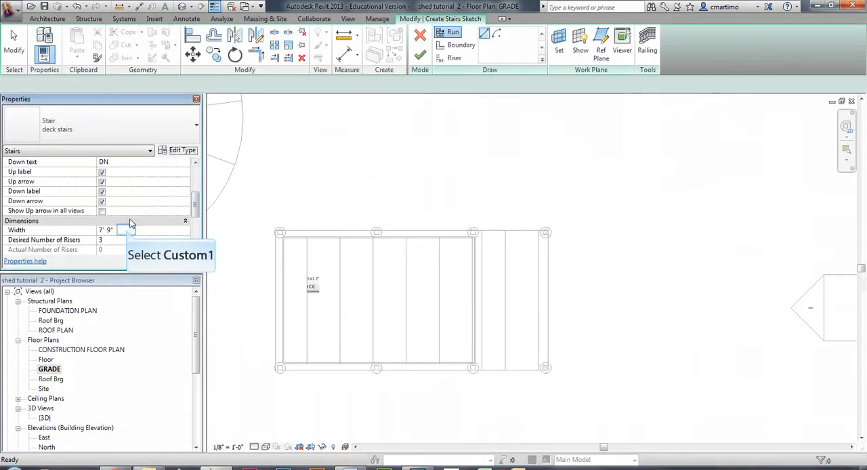
{"action": "type", "text": "8"}
{"action": "key", "text": "Return"}
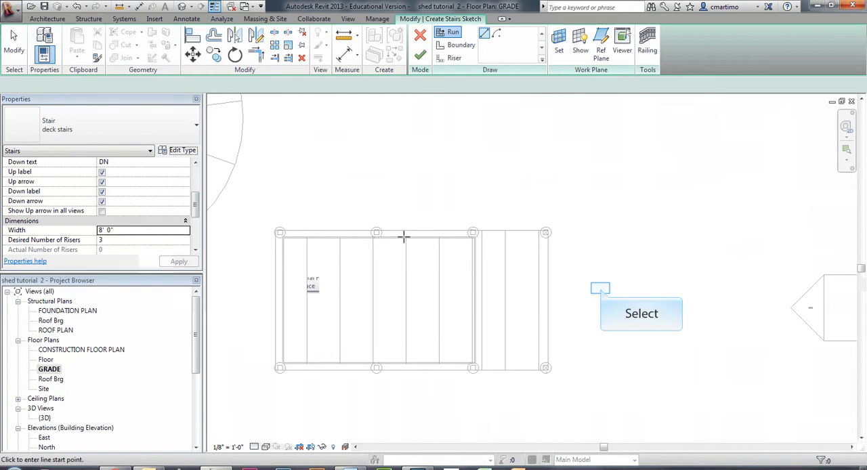
{"action": "left_click", "coordinate": [600, 288]}
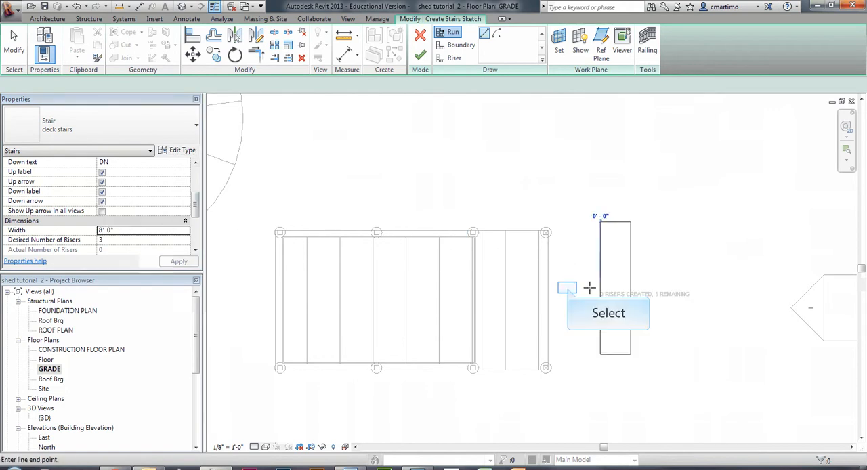
{"action": "left_click", "coordinate": [568, 288]}
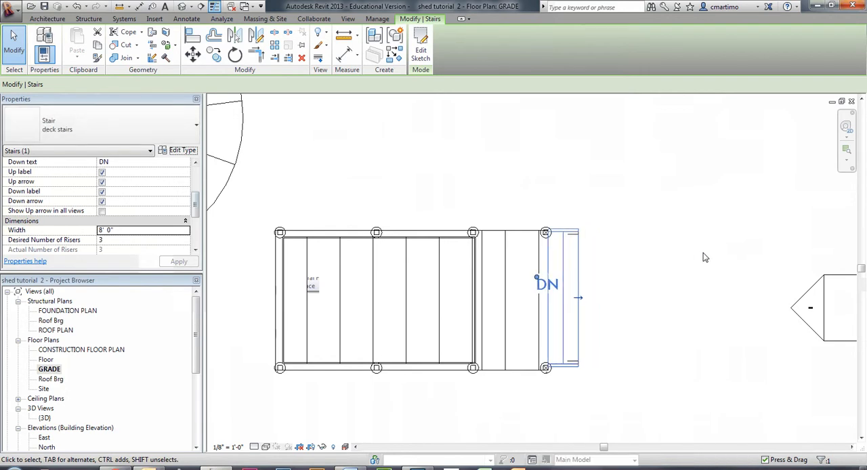
{"action": "scroll", "coordinate": [510, 358], "scroll_direction": "up", "scroll_amount": 4}
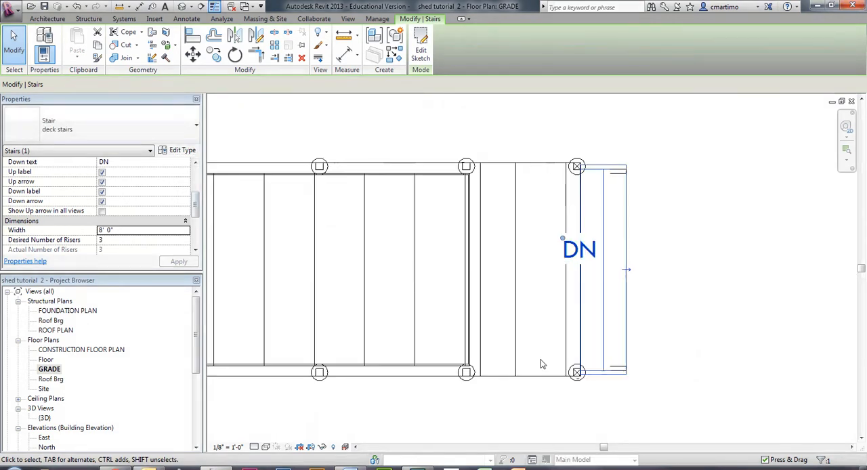
{"action": "scroll", "coordinate": [691, 353], "scroll_direction": "down", "scroll_amount": 1}
{"action": "middle_click_drag", "start_coordinate": [712, 305], "coordinate": [618, 323]}
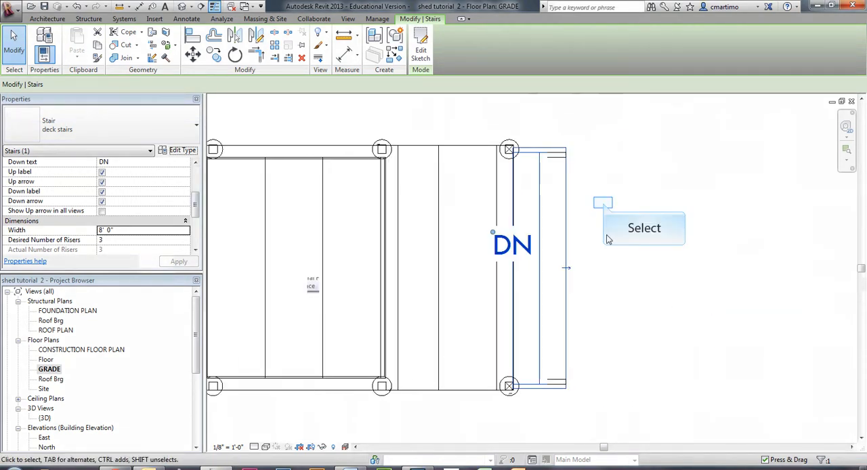
{"action": "left_click", "coordinate": [604, 206]}
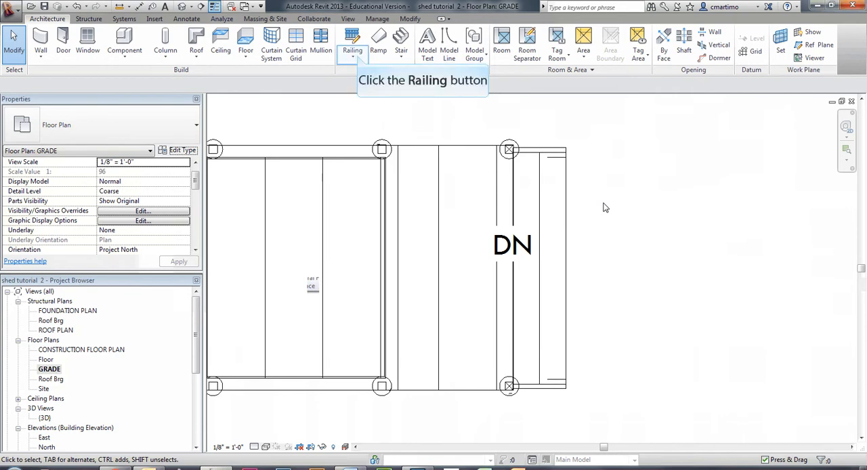
{"action": "left_click", "coordinate": [358, 58]}
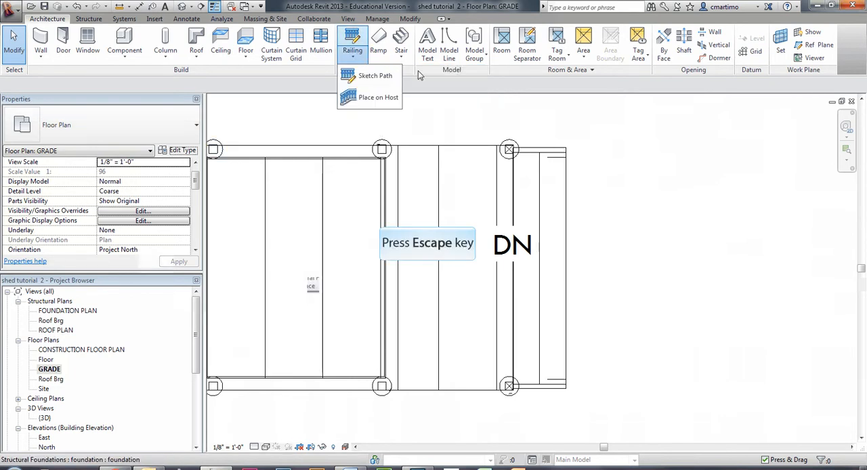
{"action": "key", "text": "Escape"}
Step: Open the Floor plan and sketch a railing along the deck's upper edge from the corner column to the shed wall, about 3'-8" long
{"action": "double_click", "coordinate": [45, 359]}
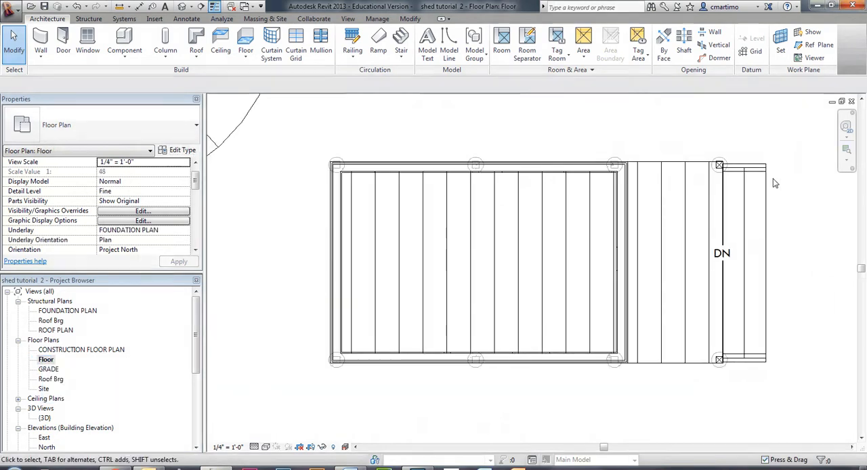
{"action": "scroll", "coordinate": [762, 197], "scroll_direction": "up", "scroll_amount": 2}
{"action": "middle_click_drag", "start_coordinate": [762, 197], "coordinate": [562, 227]}
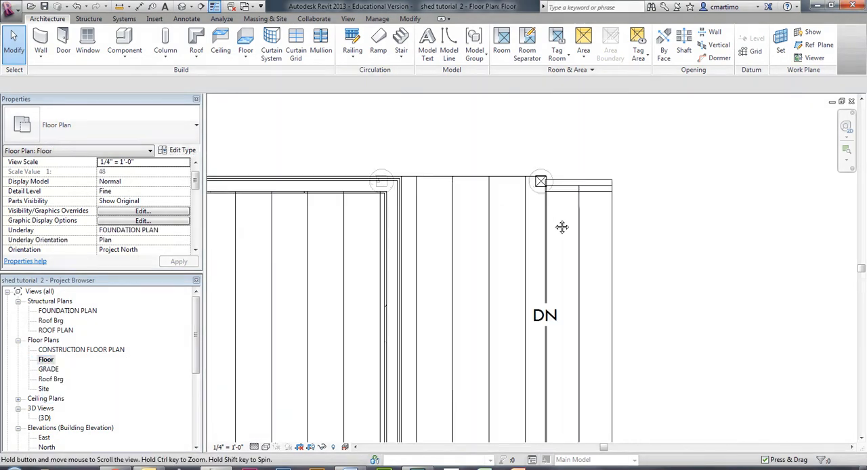
{"action": "left_click", "coordinate": [352, 57]}
{"action": "left_click", "coordinate": [370, 76]}
{"action": "left_click", "coordinate": [540, 181]}
{"action": "left_click", "coordinate": [405, 180]}
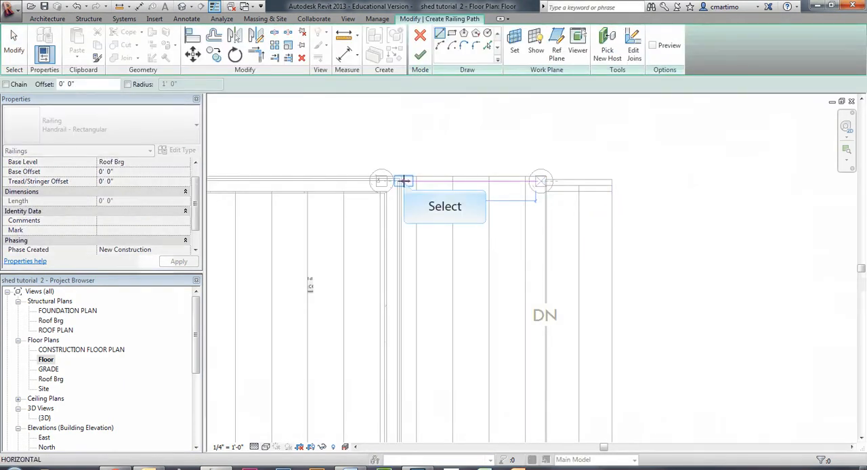
{"action": "key", "text": "Escape"}
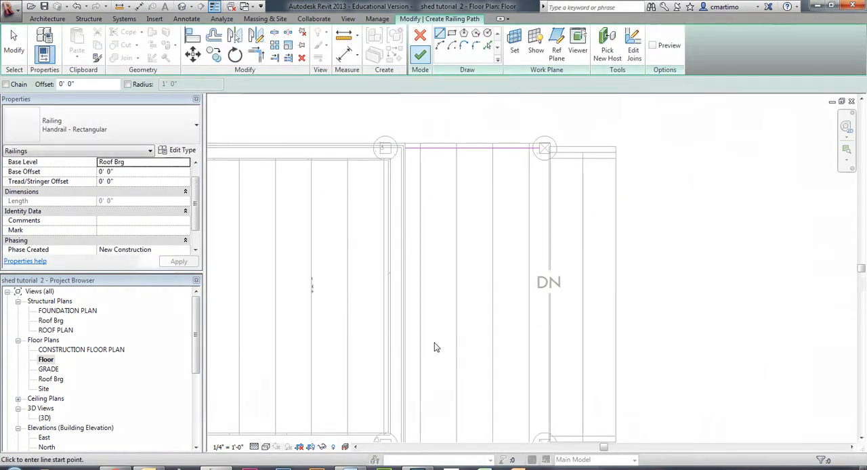
{"action": "left_click", "coordinate": [421, 57]}
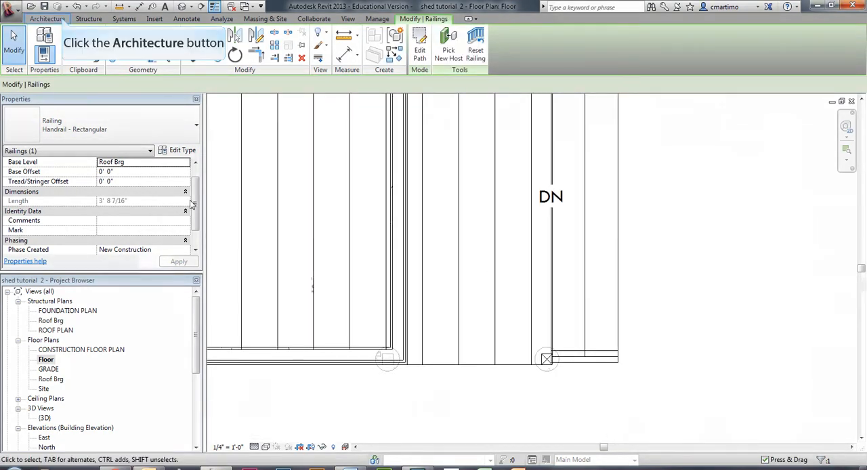
Step: Sketch a matching railing along the deck's lower edge from the lower column to the shed wall, about 3'-8" long
{"action": "left_click", "coordinate": [61, 20]}
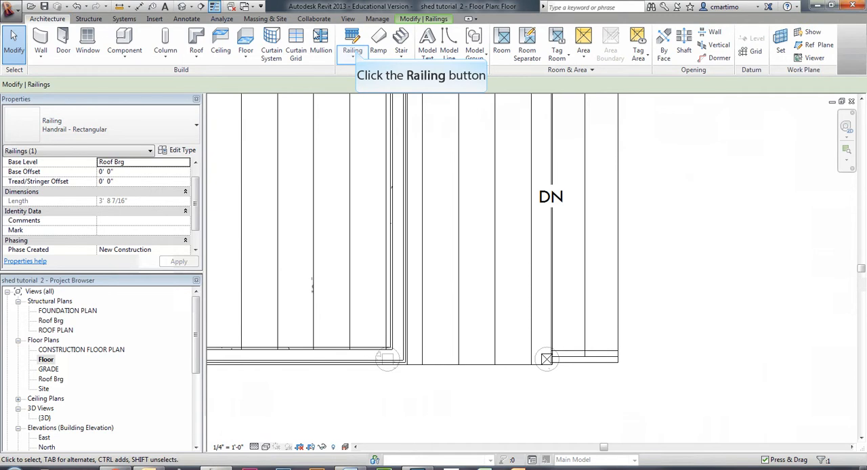
{"action": "left_click", "coordinate": [353, 51]}
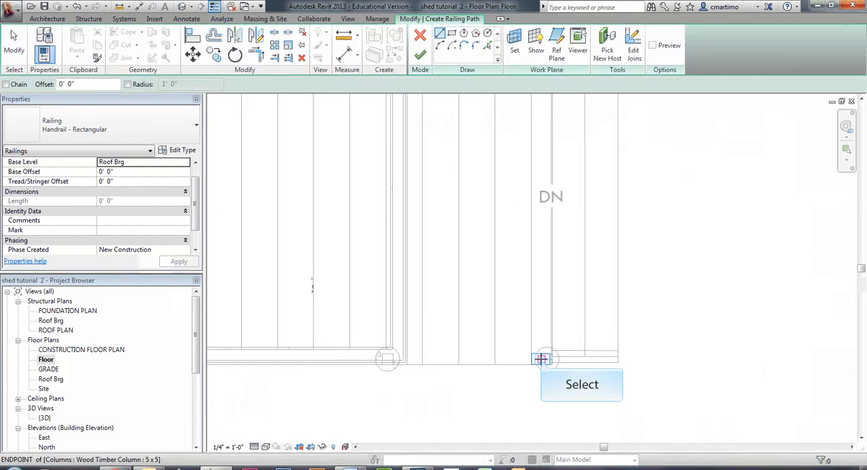
{"action": "left_click", "coordinate": [542, 359]}
{"action": "left_click", "coordinate": [407, 359]}
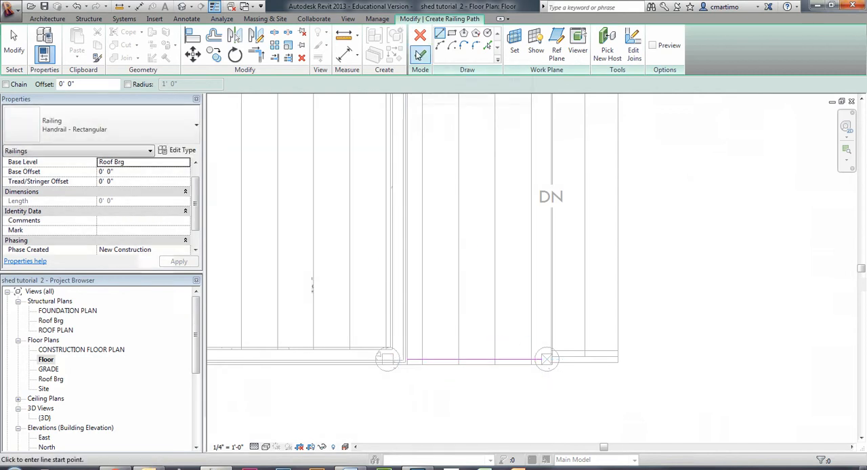
{"action": "left_click", "coordinate": [421, 56]}
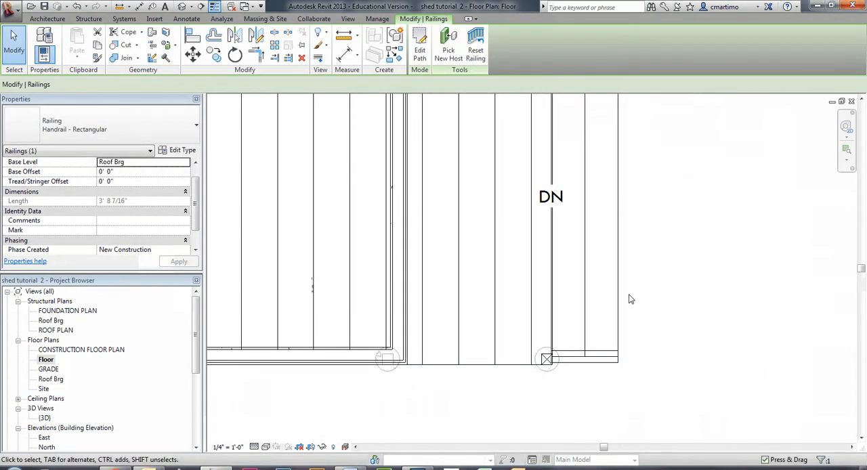
Step: In the East elevation, set the base level of both deck railings to Floor, and check the model in the 3D view
{"action": "scroll", "coordinate": [630, 300], "scroll_direction": "down", "scroll_amount": 3}
{"action": "double_click", "coordinate": [703, 296]}
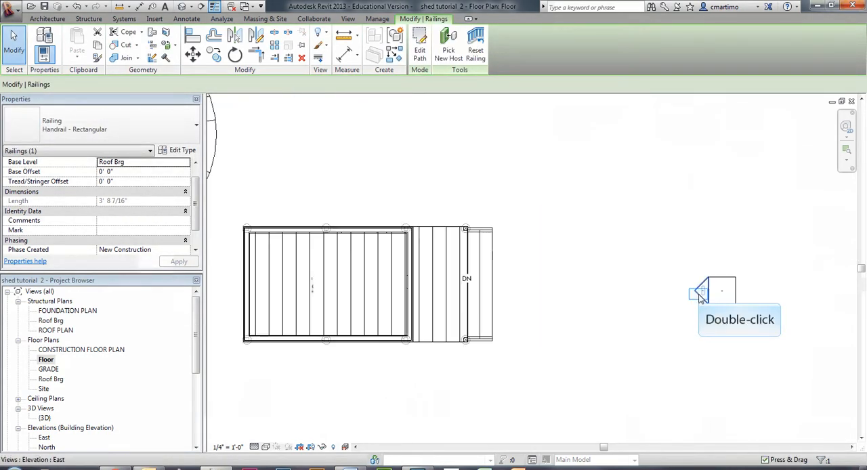
{"action": "scroll", "coordinate": [457, 271], "scroll_direction": "down", "scroll_amount": 3}
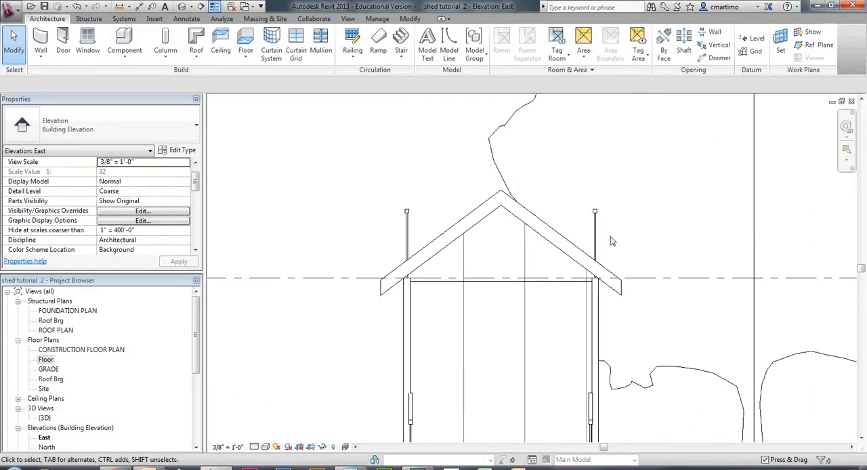
{"action": "left_click", "coordinate": [595, 235]}
{"action": "left_click", "coordinate": [407, 234], "text": "ctrl"}
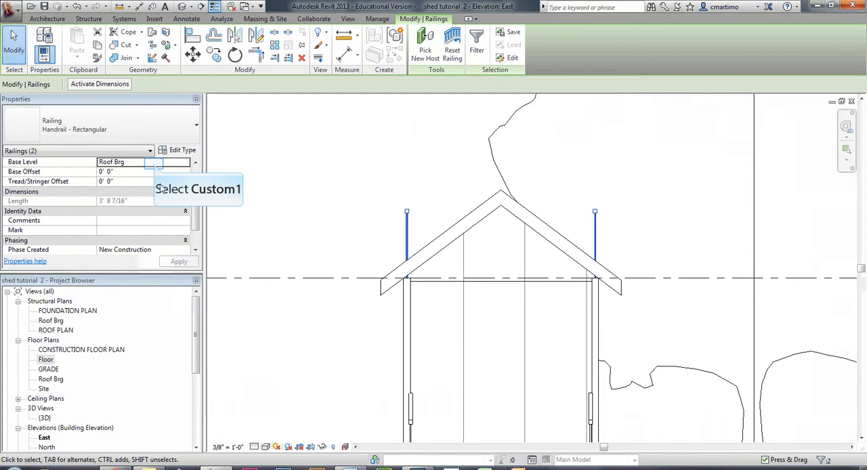
{"action": "left_click", "coordinate": [155, 165]}
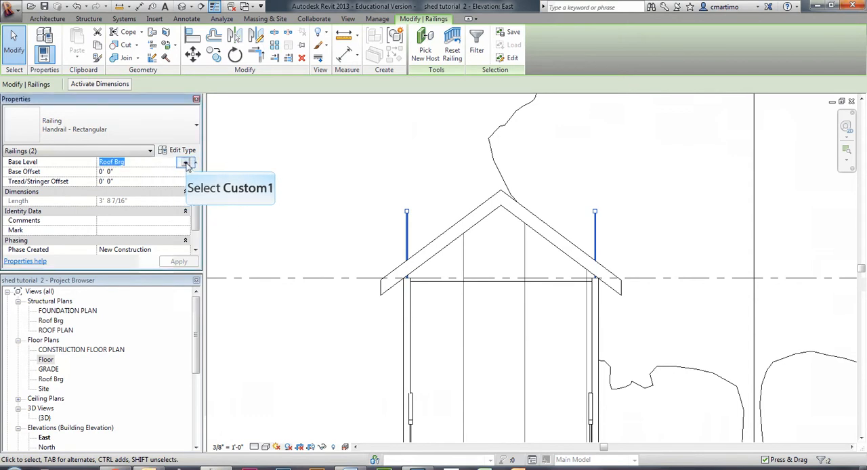
{"action": "left_click", "coordinate": [185, 164]}
{"action": "left_click", "coordinate": [118, 189]}
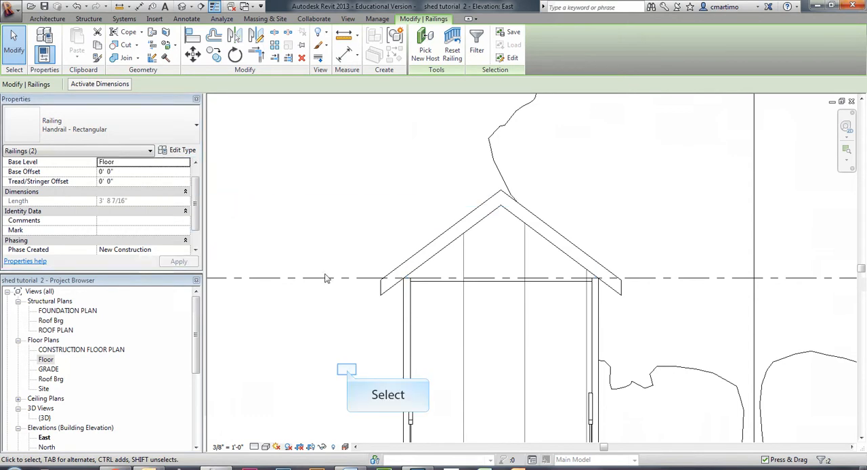
{"action": "left_click", "coordinate": [346, 374]}
{"action": "scroll", "coordinate": [373, 258], "scroll_direction": "down", "scroll_amount": 3}
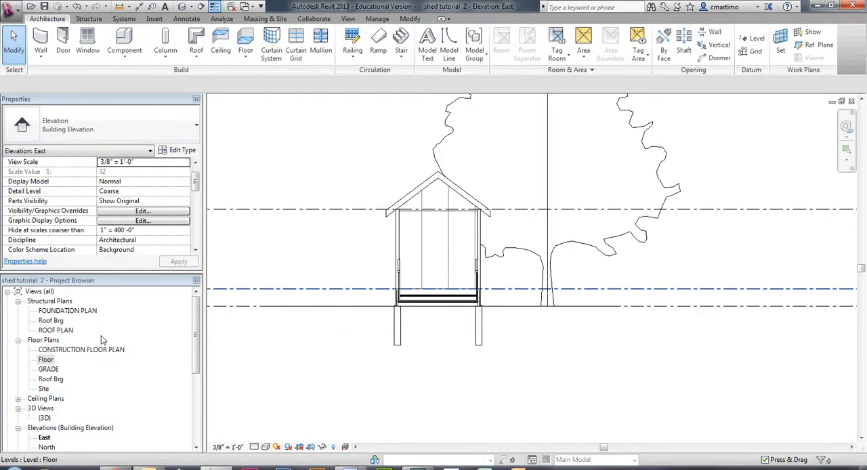
{"action": "double_click", "coordinate": [44, 418]}
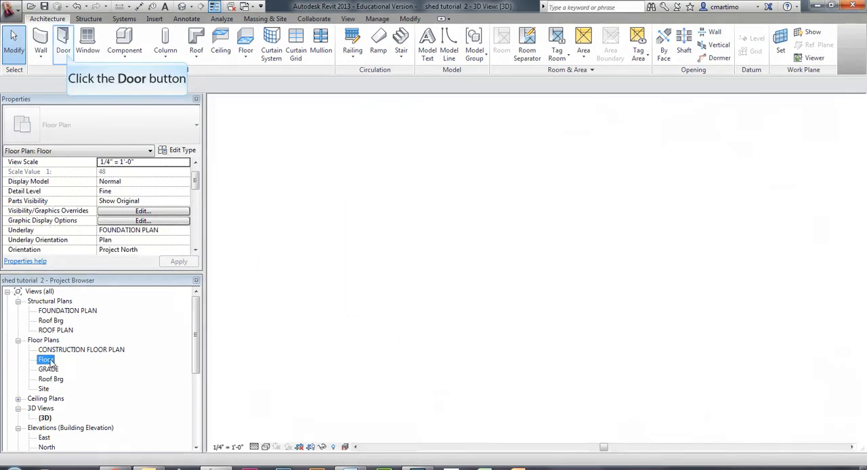
Step: In the Floor plan, place a Double-Glass 2 72" x 78" door centered in the shed wall facing the deck, swinging outward
{"action": "left_click", "coordinate": [63, 44]}
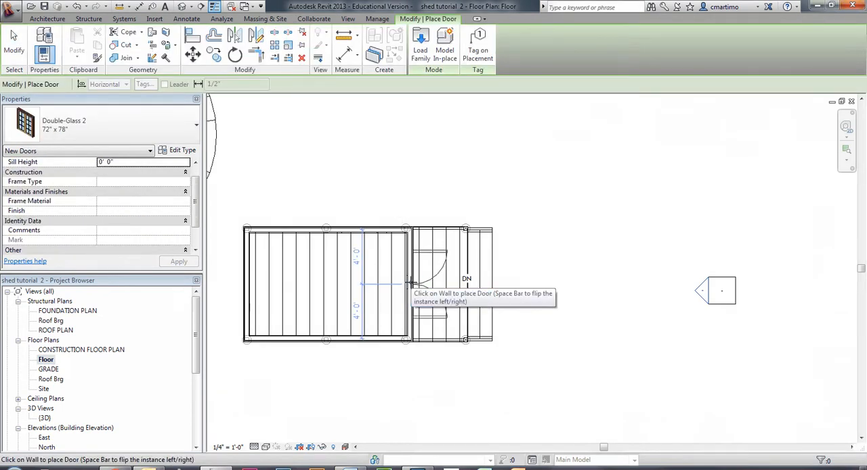
{"action": "left_click", "coordinate": [410, 284]}
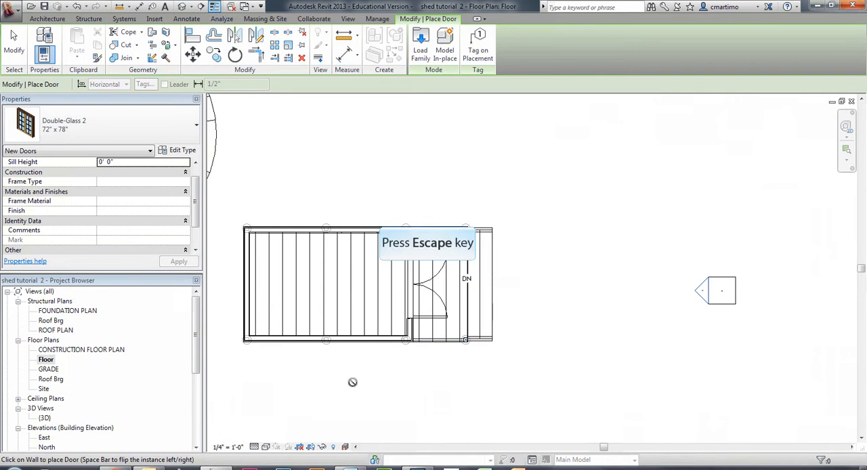
{"action": "key", "text": "Escape"}
{"action": "scroll", "coordinate": [449, 385], "scroll_direction": "up", "scroll_amount": 4}
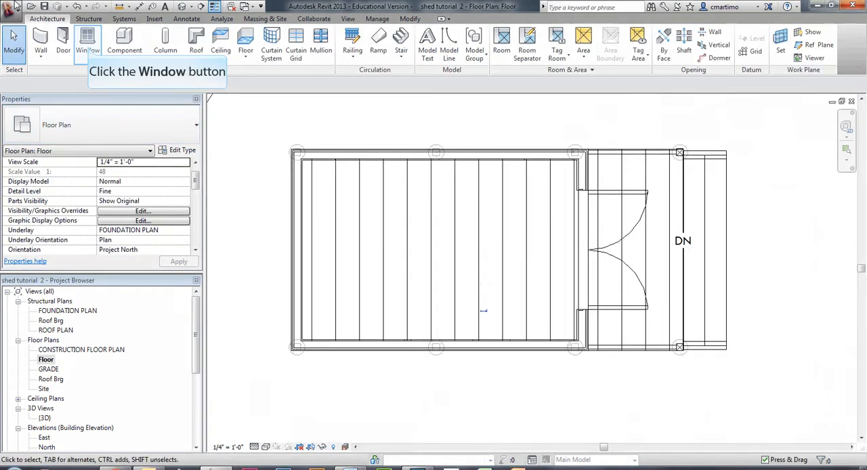
Step: Place three 24x24 shed windows with a 3' sill height along the lower shed wall, centers about 4'-5" and 4'-3" apart
{"action": "left_click", "coordinate": [88, 42]}
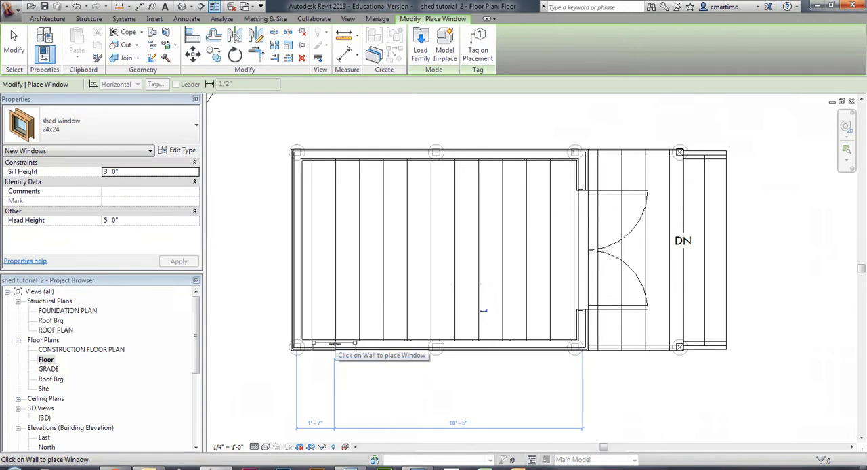
{"action": "left_click", "coordinate": [335, 332]}
{"action": "left_click", "coordinate": [440, 345]}
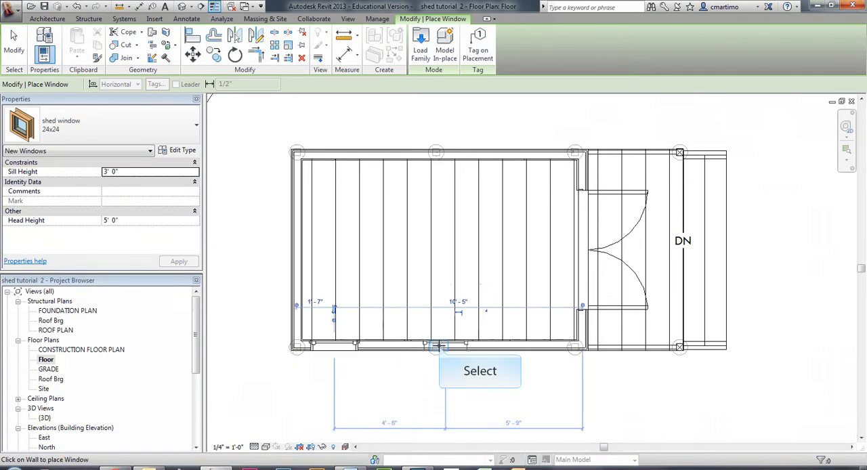
{"action": "key", "text": "Escape"}
{"action": "key", "text": "Escape"}
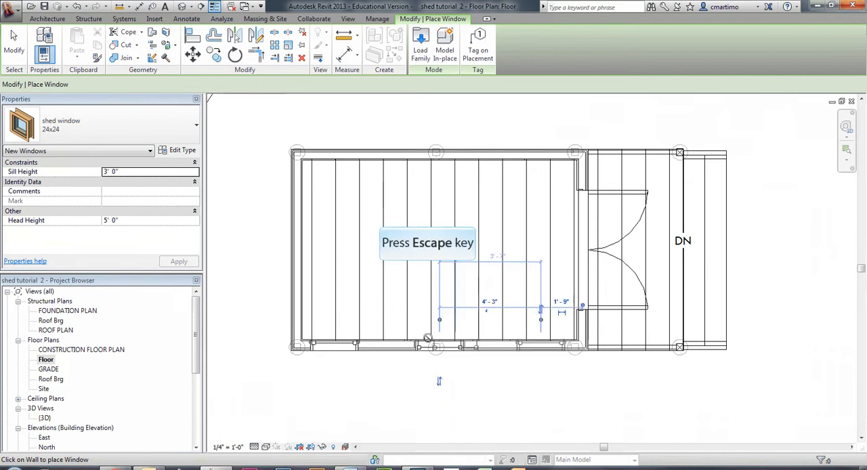
Step: Flip the middle window in the lower wall so it faces the same way as the other two
{"action": "left_click", "coordinate": [463, 350]}
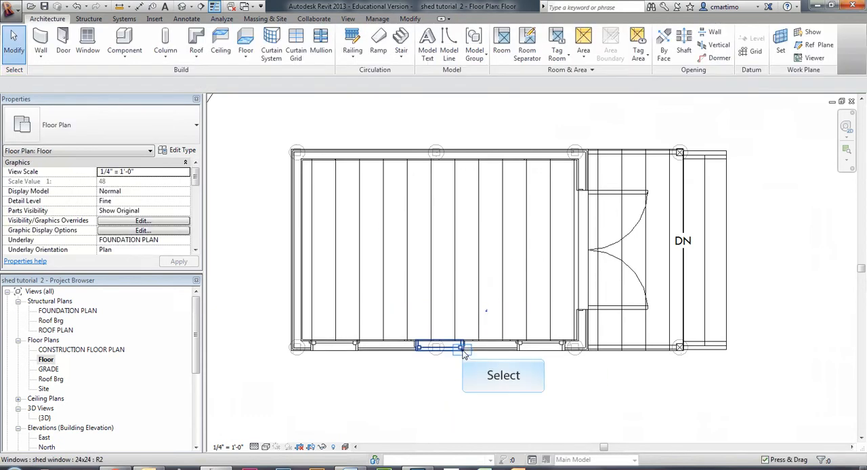
{"action": "left_click", "coordinate": [463, 351]}
{"action": "left_click", "coordinate": [502, 419]}
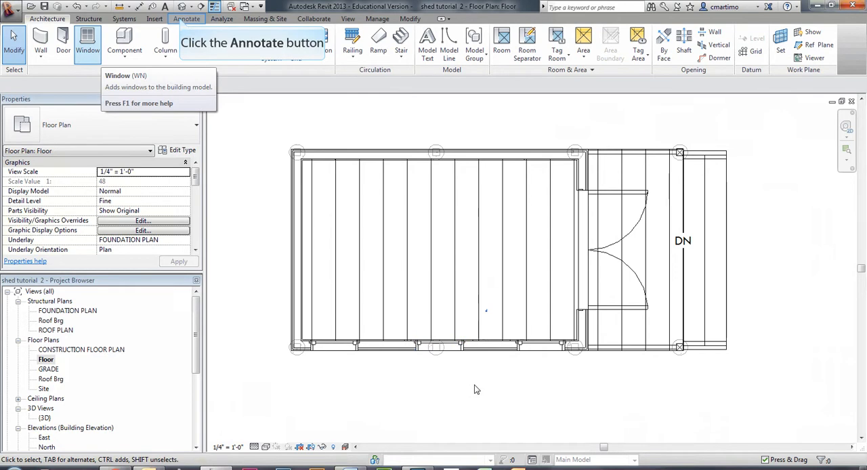
Step: Add an aligned dimension string below the lower wall, running between the outer wall faces through the three window centers
{"action": "left_click", "coordinate": [181, 19]}
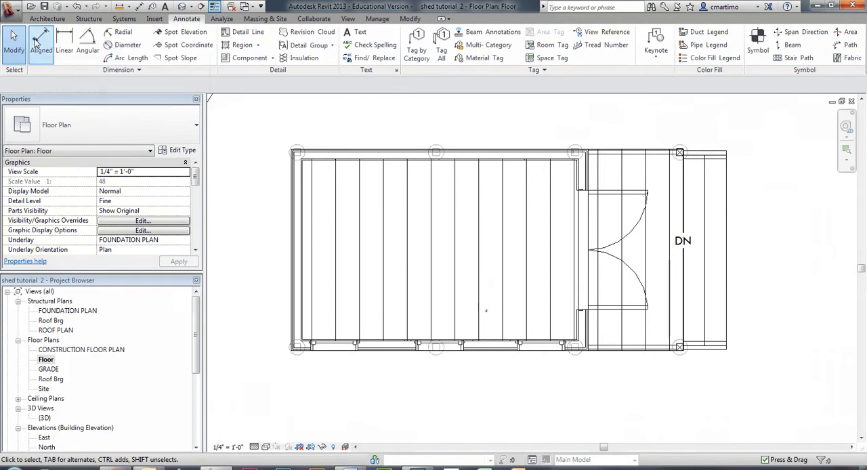
{"action": "left_click", "coordinate": [39, 39]}
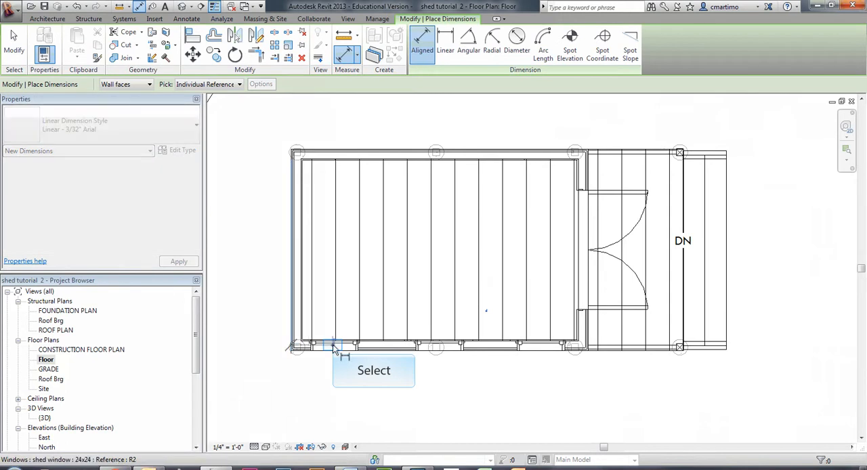
{"action": "left_click", "coordinate": [333, 348]}
{"action": "scroll", "coordinate": [437, 347], "scroll_direction": "up", "scroll_amount": 5}
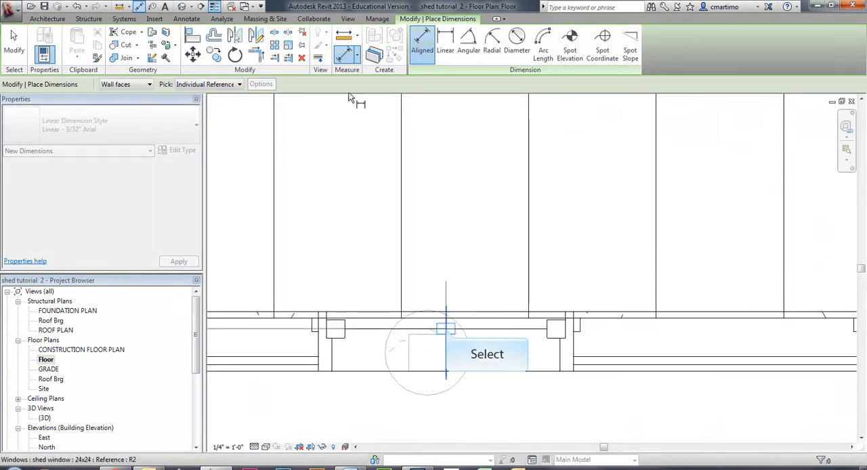
{"action": "middle_click_drag", "start_coordinate": [488, 383], "coordinate": [377, 264]}
{"action": "scroll", "coordinate": [377, 265], "scroll_direction": "down", "scroll_amount": 3}
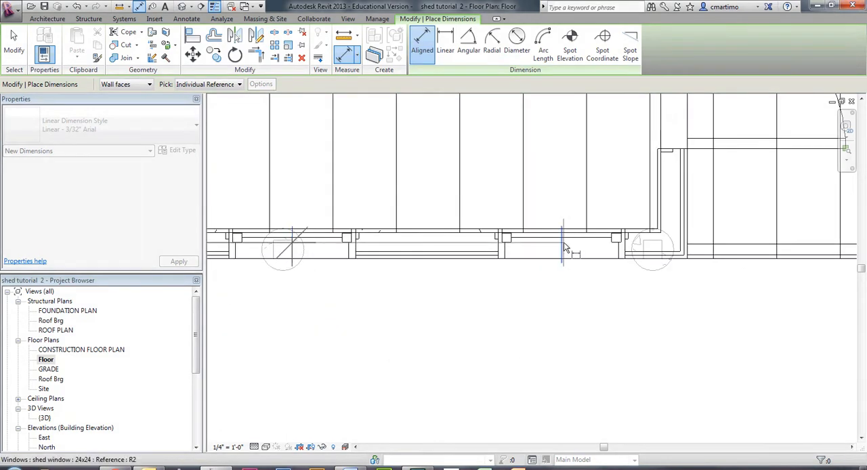
{"action": "left_click", "coordinate": [563, 246]}
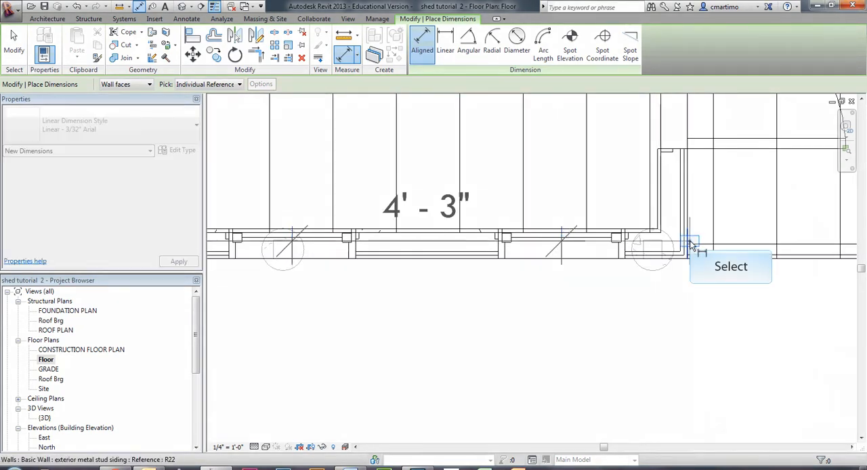
{"action": "left_click", "coordinate": [686, 246]}
{"action": "left_click", "coordinate": [580, 415]}
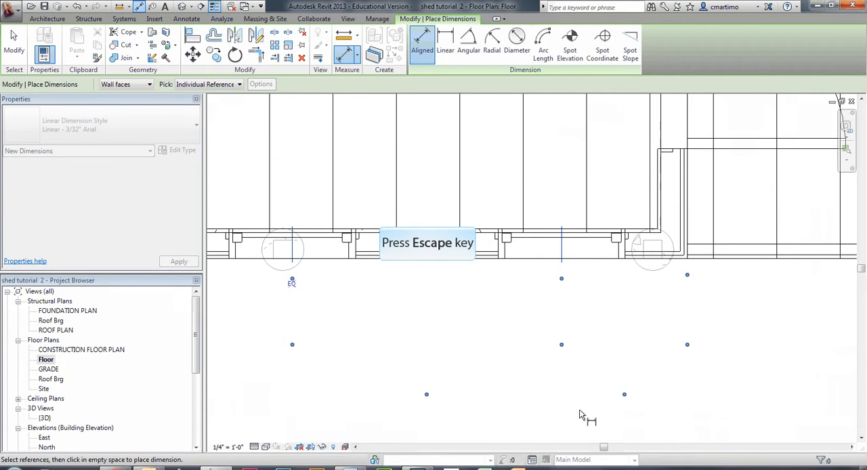
{"action": "scroll", "coordinate": [580, 415], "scroll_direction": "down", "scroll_amount": 3}
{"action": "middle_click_drag", "start_coordinate": [580, 415], "coordinate": [571, 290]}
{"action": "key", "text": "Escape"}
Step: Apply the equality constraint to the dimension string below the lower wall so its three windows are evenly spaced
{"action": "key", "text": "Escape"}
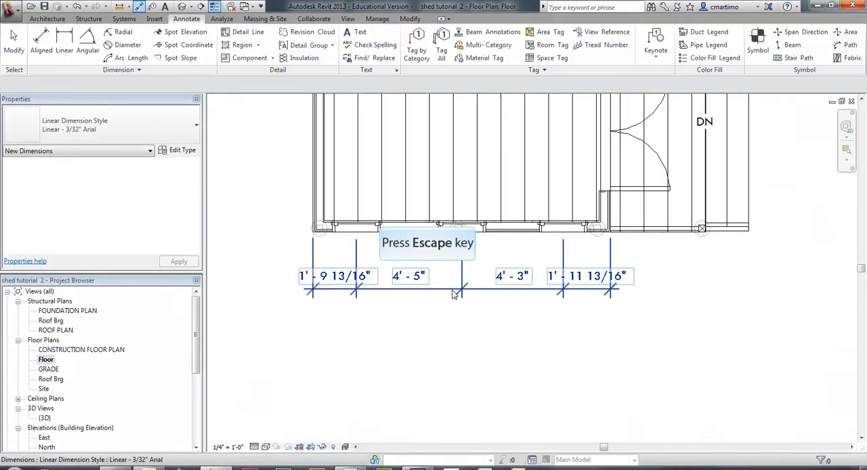
{"action": "key", "text": "Escape"}
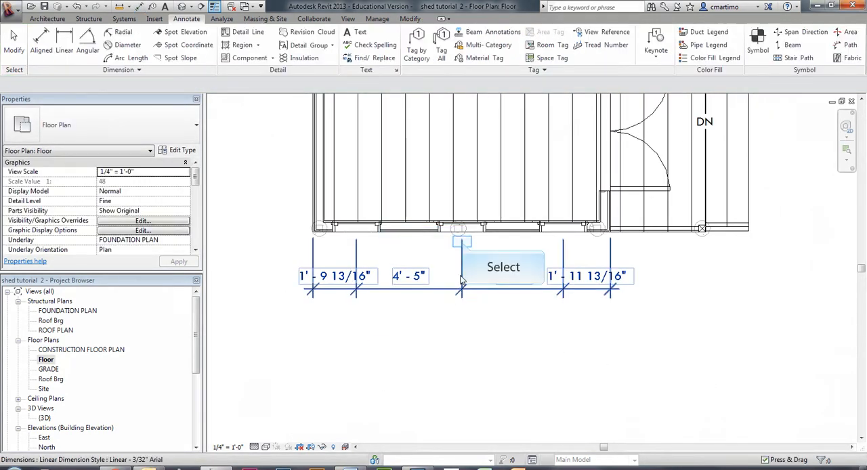
{"action": "left_click", "coordinate": [463, 246]}
{"action": "left_click", "coordinate": [461, 243]}
{"action": "key", "text": "Escape"}
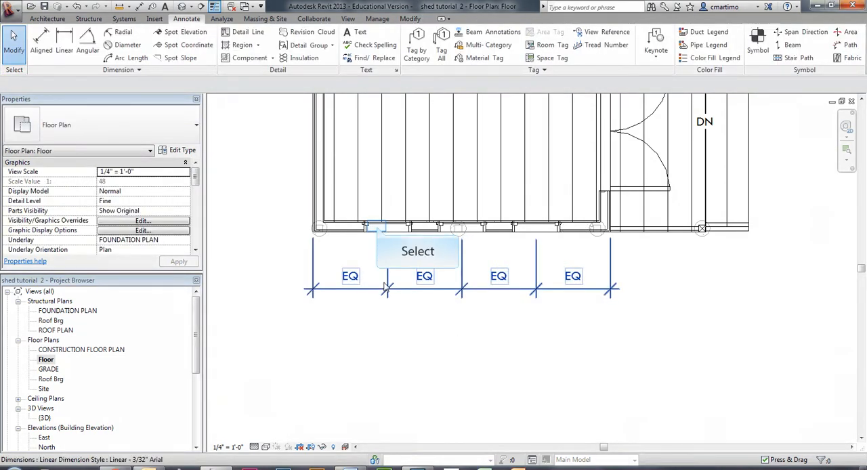
Step: Release the equal spacing by nudging the lower wall's leftmost window, and set its center 2'-6" from the outer wall face
{"action": "left_click", "coordinate": [377, 229]}
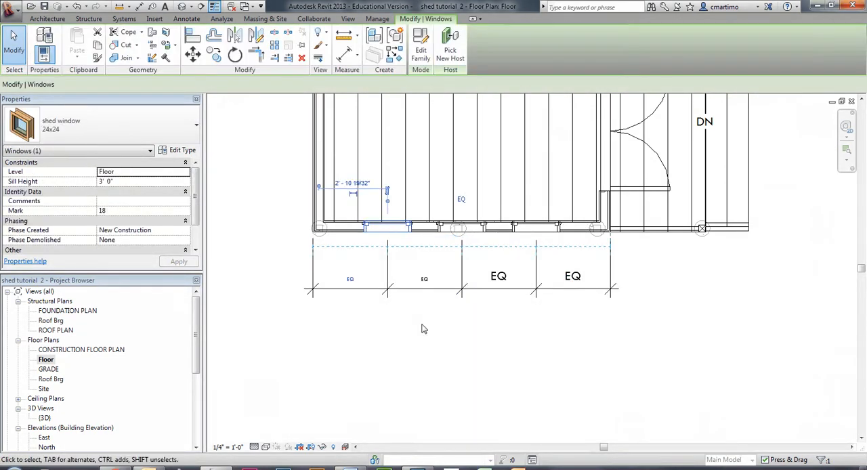
{"action": "key", "text": "Left"}
{"action": "left_click", "coordinate": [364, 276]}
{"action": "left_click", "coordinate": [362, 279]}
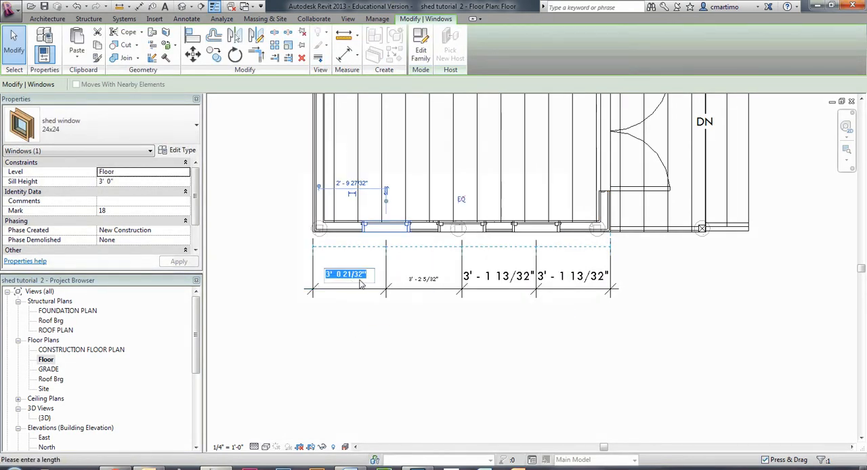
{"action": "type", "text": "2'"}
{"action": "key", "text": "Return"}
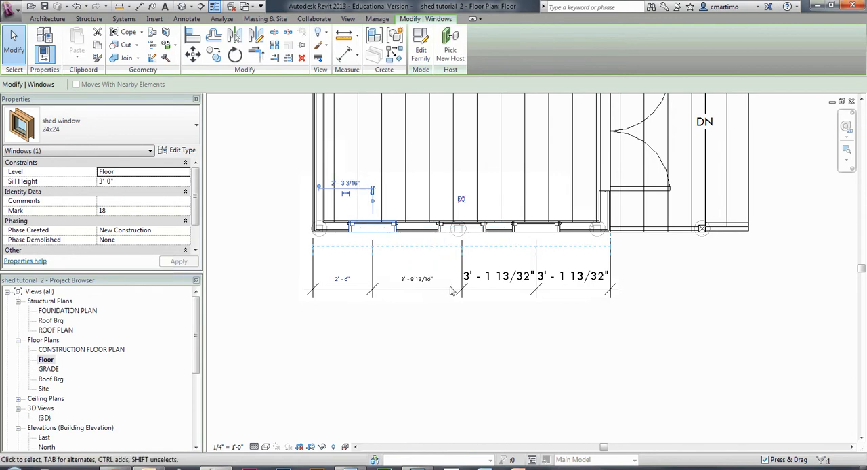
{"action": "left_click", "coordinate": [464, 338]}
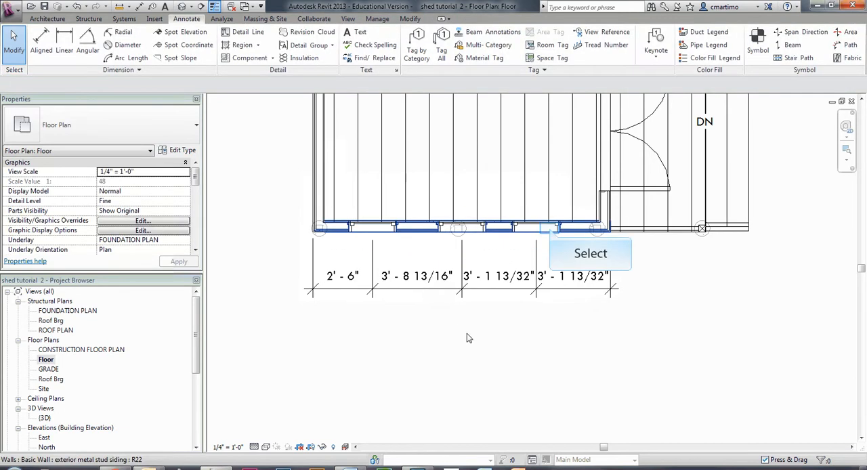
{"action": "left_click", "coordinate": [547, 228]}
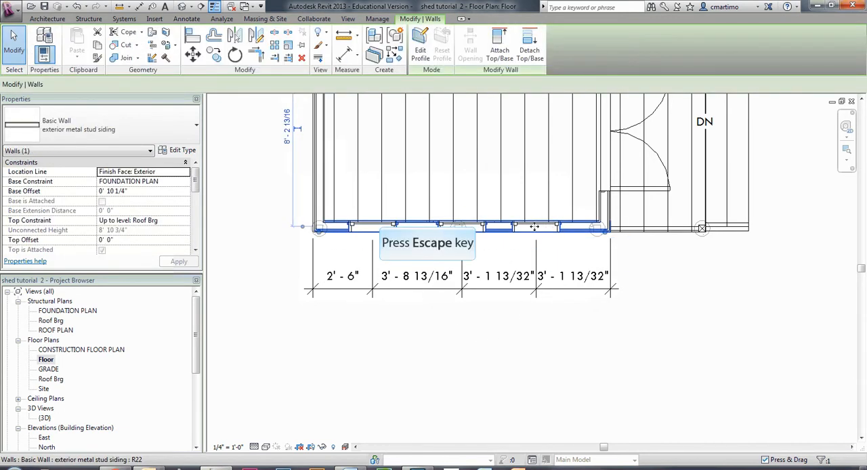
{"action": "key", "text": "Escape"}
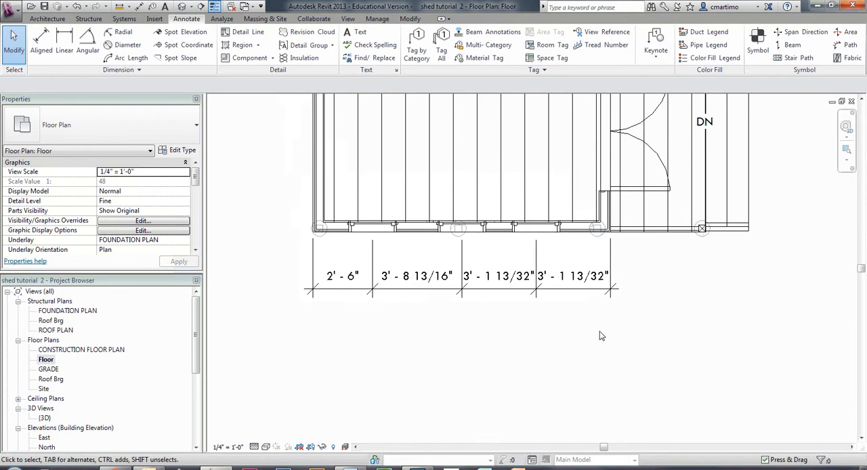
{"action": "left_click", "coordinate": [536, 228]}
{"action": "key", "text": "Escape"}
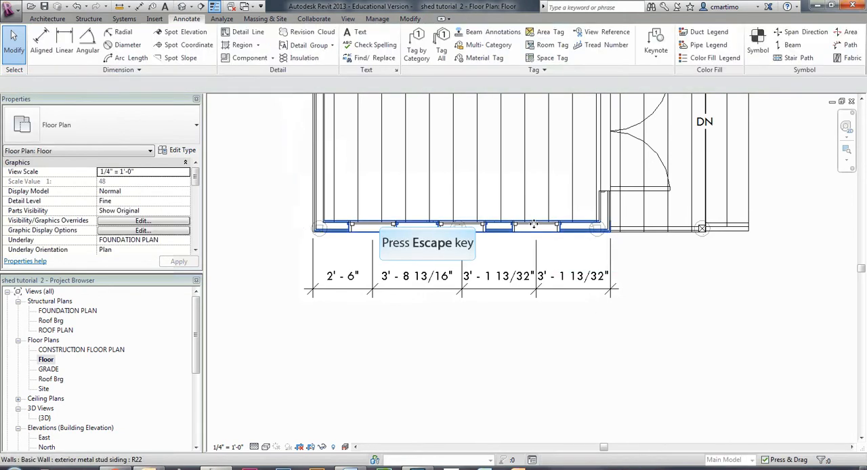
Step: Shift the lower wall's rightmost window toward the deck and set its center 2'-6" from the outer wall face
{"action": "left_click", "coordinate": [537, 228]}
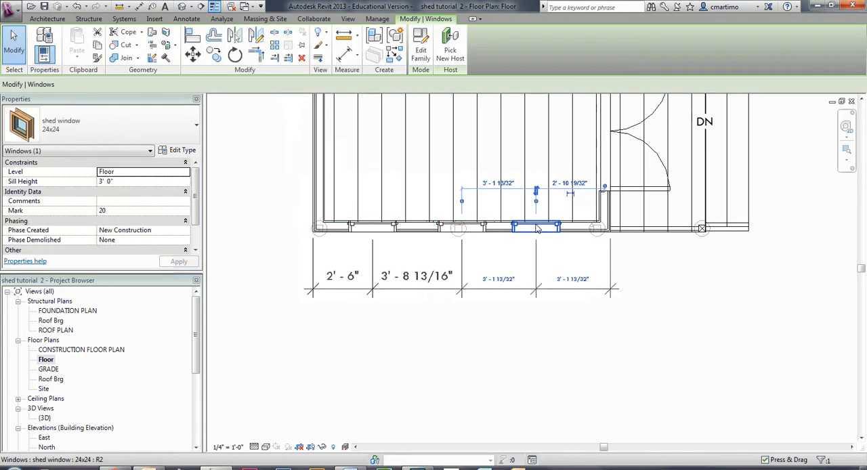
{"action": "left_click_drag", "start_coordinate": [537, 227], "coordinate": [544, 228]}
{"action": "left_click", "coordinate": [586, 278]}
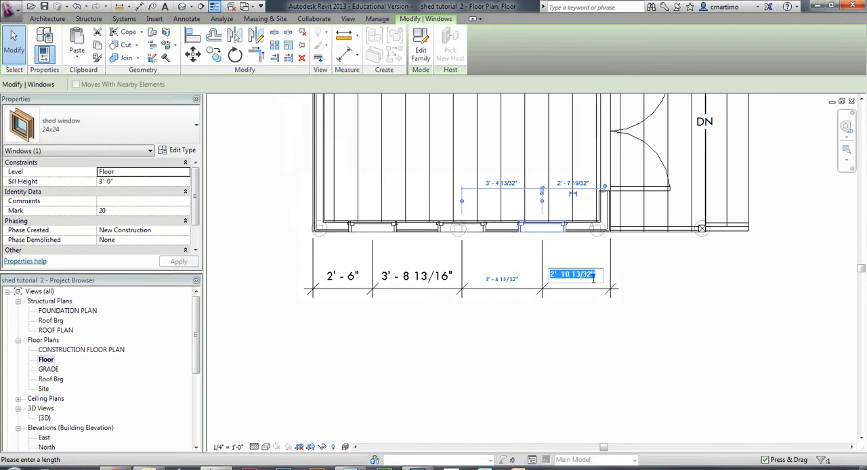
{"action": "type", "text": "2'6"}
{"action": "key", "text": "shift+Return"}
{"action": "left_click", "coordinate": [584, 331]}
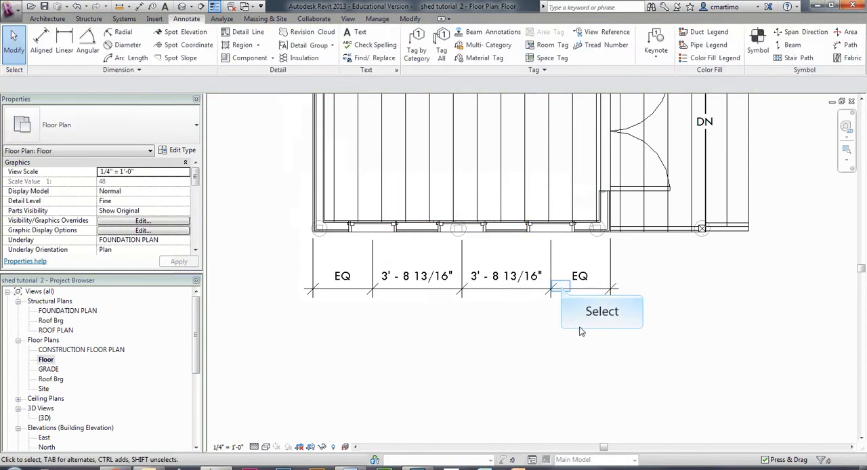
Step: Place three 24x24 shed windows with a 3' sill height along the upper shed wall, centers about 4'-0" and 4'-7" apart
{"action": "middle_click_drag", "start_coordinate": [561, 290], "coordinate": [577, 346]}
{"action": "middle_click_drag", "start_coordinate": [478, 264], "coordinate": [500, 382]}
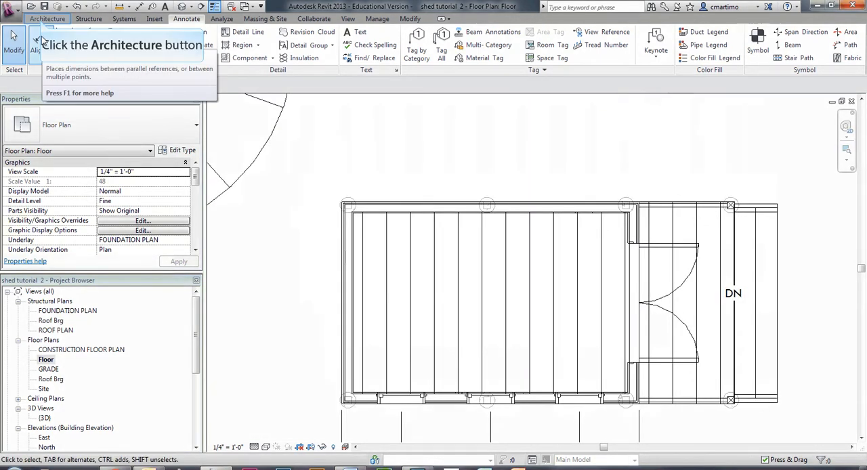
{"action": "left_click", "coordinate": [47, 18]}
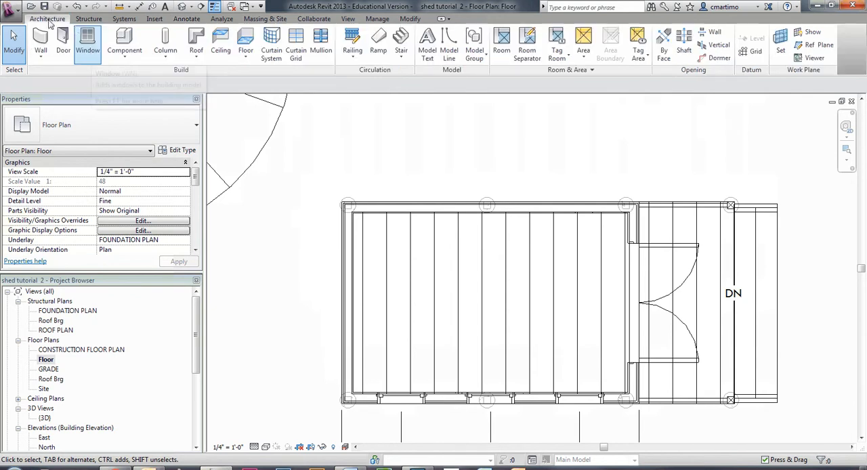
{"action": "left_click", "coordinate": [88, 46]}
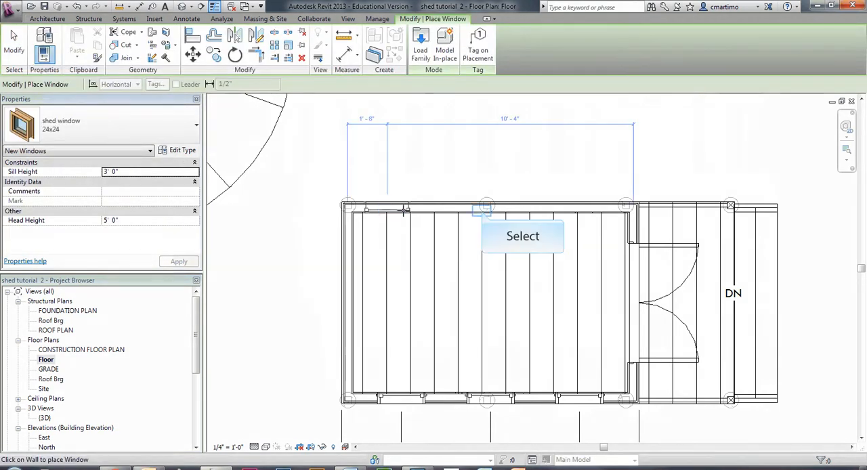
{"action": "left_click", "coordinate": [483, 210]}
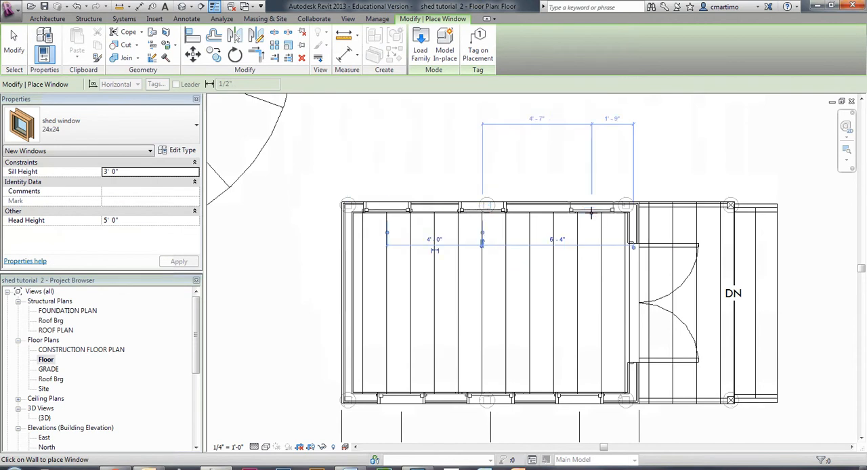
{"action": "key", "text": "Escape"}
{"action": "key", "text": "Escape"}
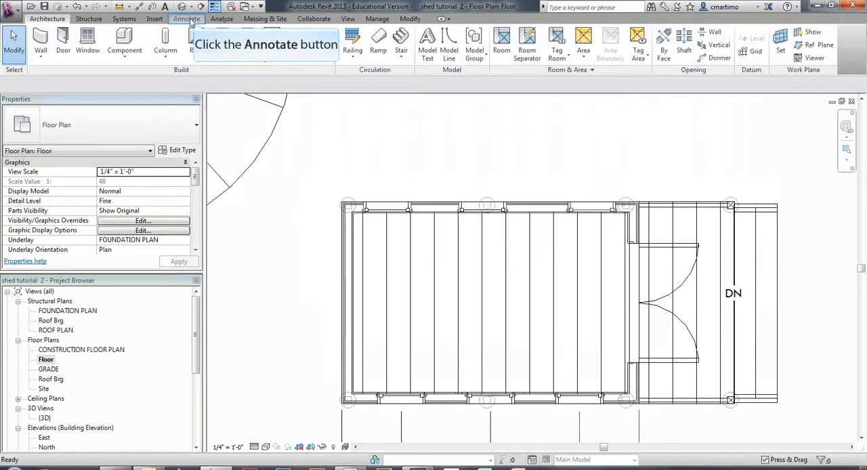
Step: Add an aligned dimension string above the upper wall, running between the outer wall faces through the three window centers
{"action": "left_click", "coordinate": [195, 19]}
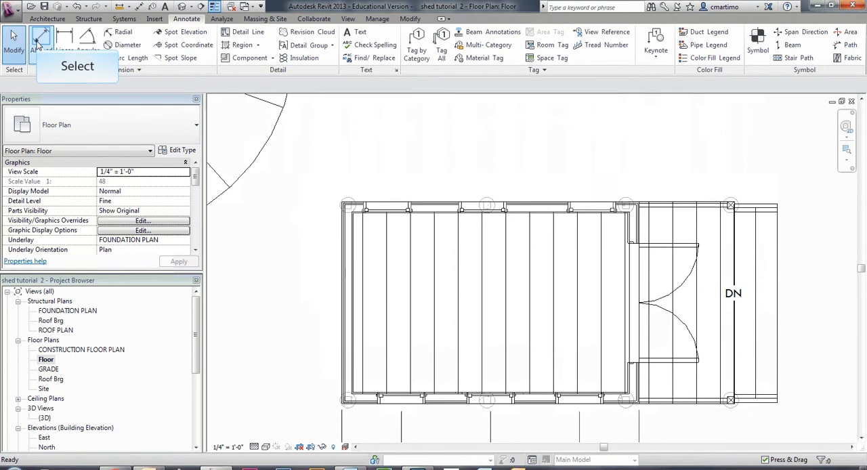
{"action": "left_click", "coordinate": [41, 42]}
{"action": "left_click", "coordinate": [344, 226]}
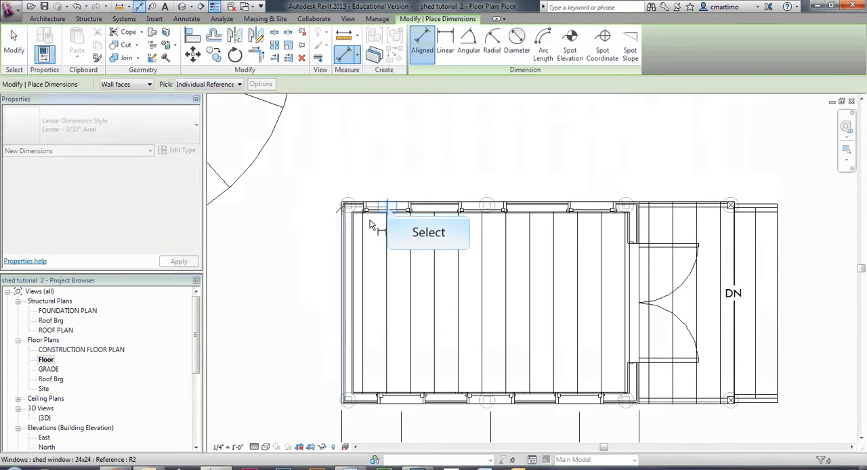
{"action": "left_click", "coordinate": [388, 211]}
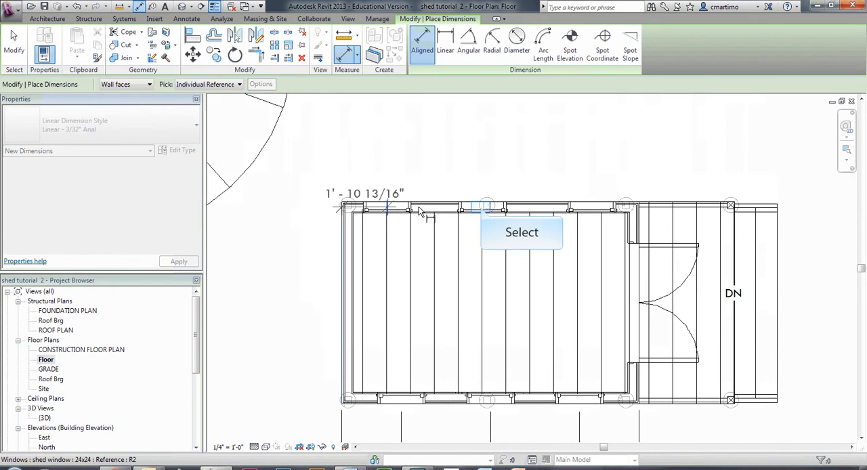
{"action": "left_click", "coordinate": [482, 209]}
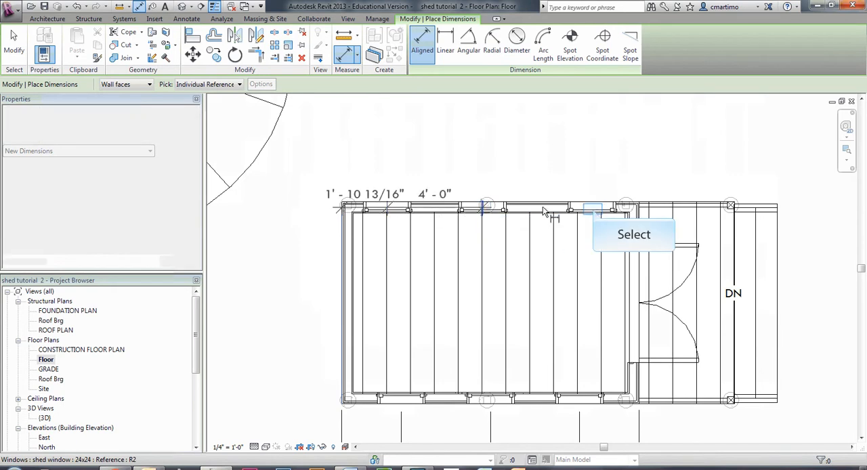
{"action": "left_click", "coordinate": [594, 211]}
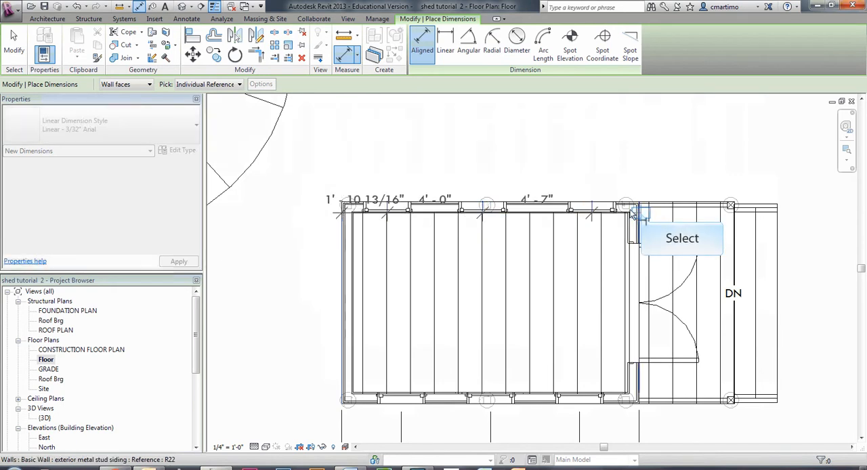
{"action": "left_click", "coordinate": [642, 214]}
{"action": "left_click", "coordinate": [614, 134]}
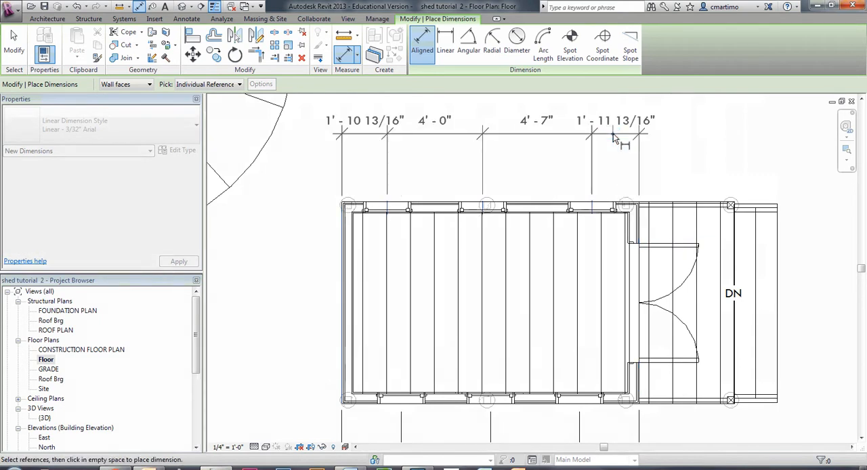
{"action": "key", "text": "Escape"}
Step: Apply the equality constraint to the dimension string above the upper wall so its three windows are evenly spaced
{"action": "left_click", "coordinate": [444, 135]}
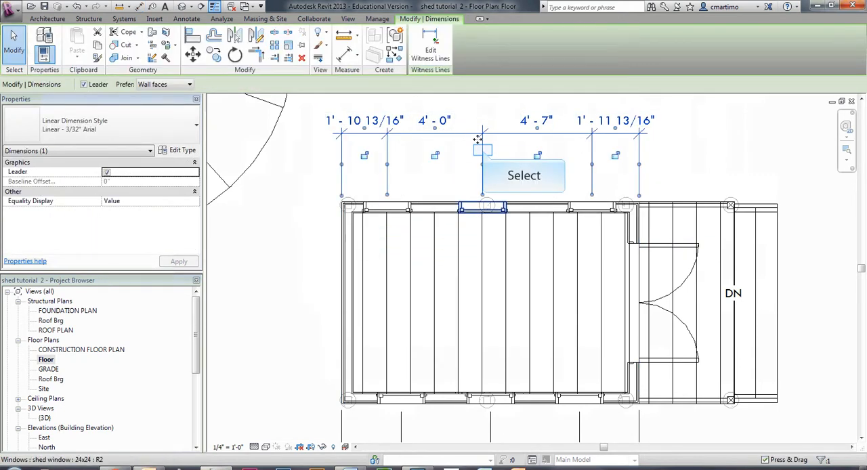
{"action": "middle_click_drag", "start_coordinate": [483, 150], "coordinate": [499, 225]}
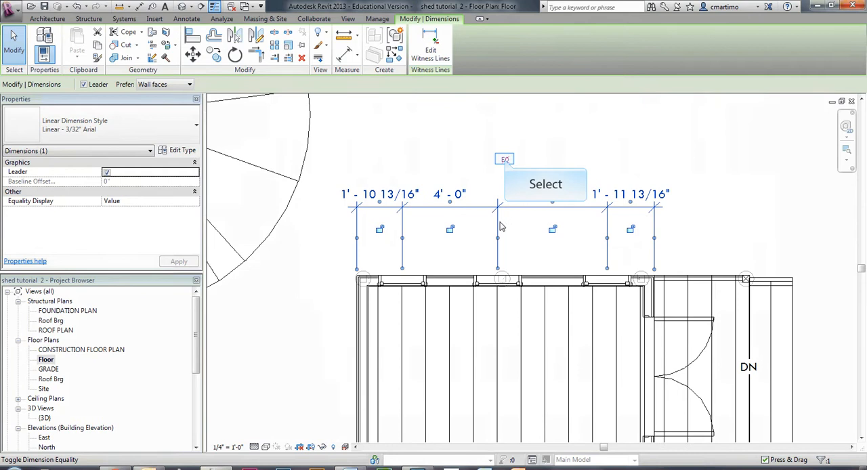
{"action": "left_click", "coordinate": [505, 160]}
{"action": "key", "text": "Escape"}
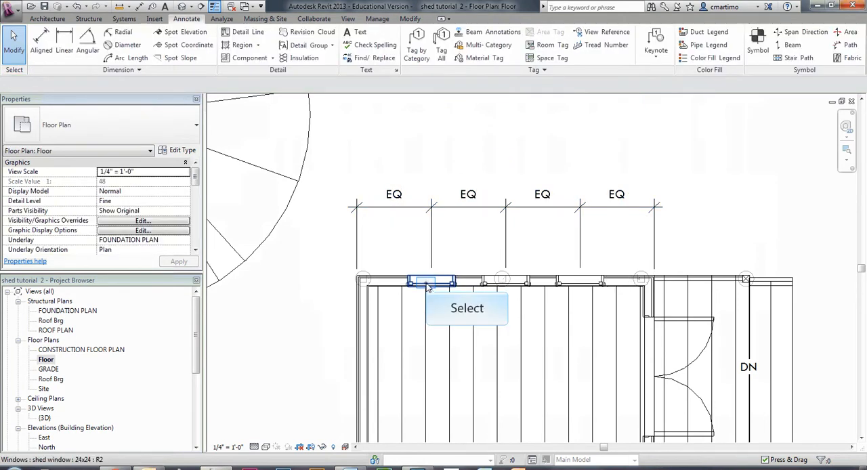
Step: Remove the upper windows' equality constraint and set the leftmost window's center 2'-6" from the outer wall face
{"action": "left_click", "coordinate": [426, 283]}
{"action": "key", "text": "Delete"}
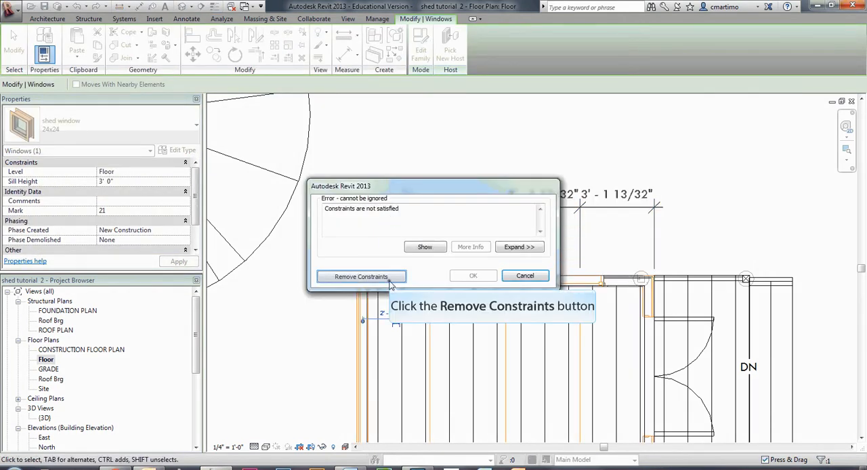
{"action": "left_click", "coordinate": [361, 277]}
{"action": "left_click", "coordinate": [399, 199]}
{"action": "type", "text": "2'6"}
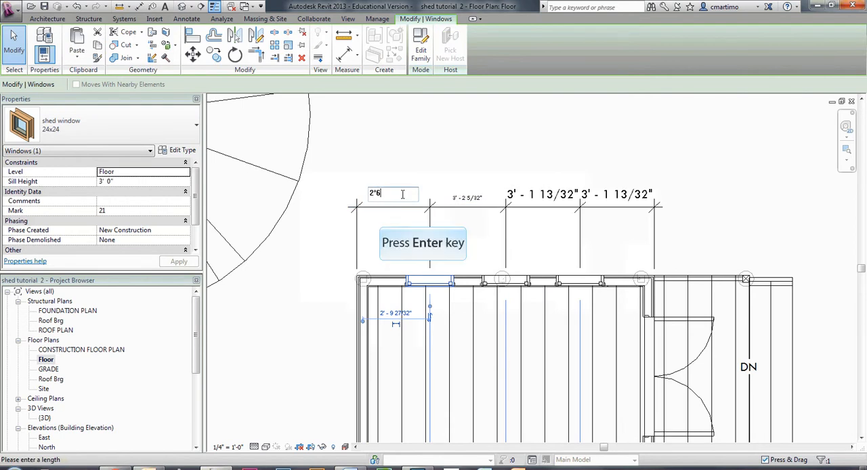
{"action": "key", "text": "Return"}
{"action": "left_click", "coordinate": [606, 163]}
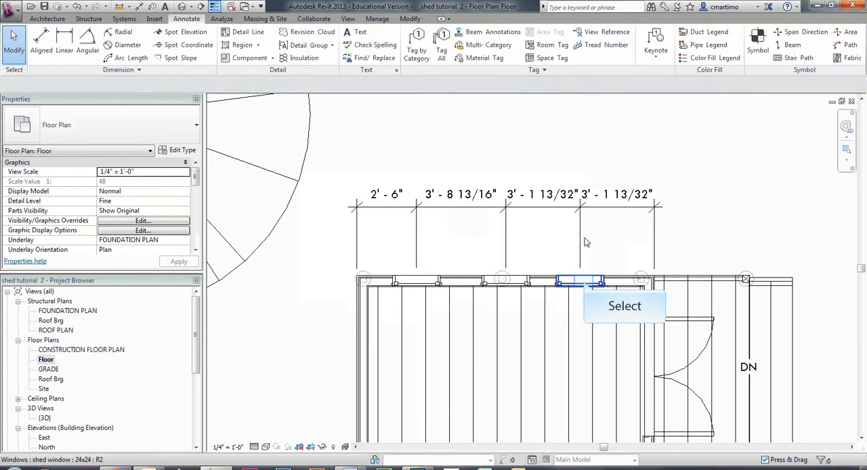
Step: Move the upper wall's rightmost window toward the deck and set its center 2'-6" from the outer wall face
{"action": "left_click", "coordinate": [586, 283]}
{"action": "left_click_drag", "start_coordinate": [585, 284], "coordinate": [588, 283]}
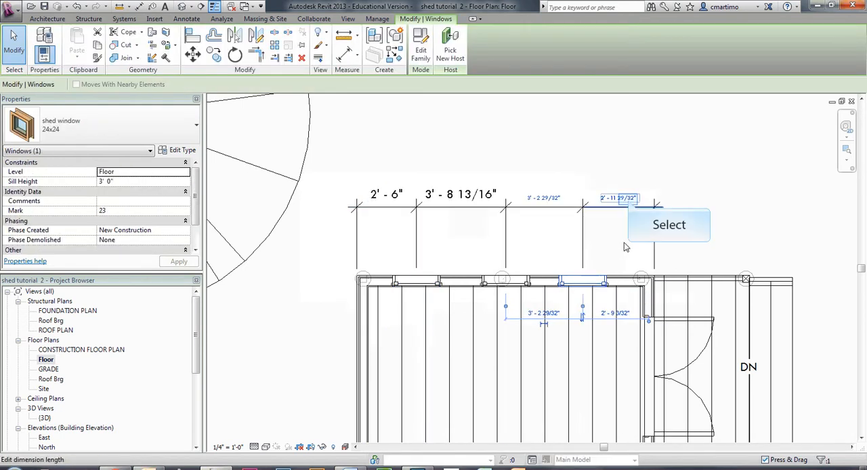
{"action": "left_click", "coordinate": [628, 199]}
{"action": "type", "text": "2'6\""}
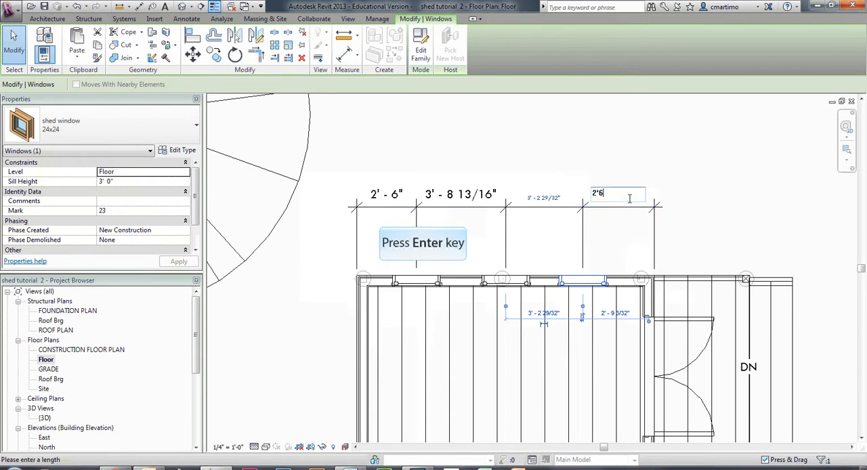
{"action": "key", "text": "Return"}
{"action": "left_click", "coordinate": [601, 140]}
Step: Delete the window dimension strings above the upper wall and below the lower wall
{"action": "left_click", "coordinate": [569, 207]}
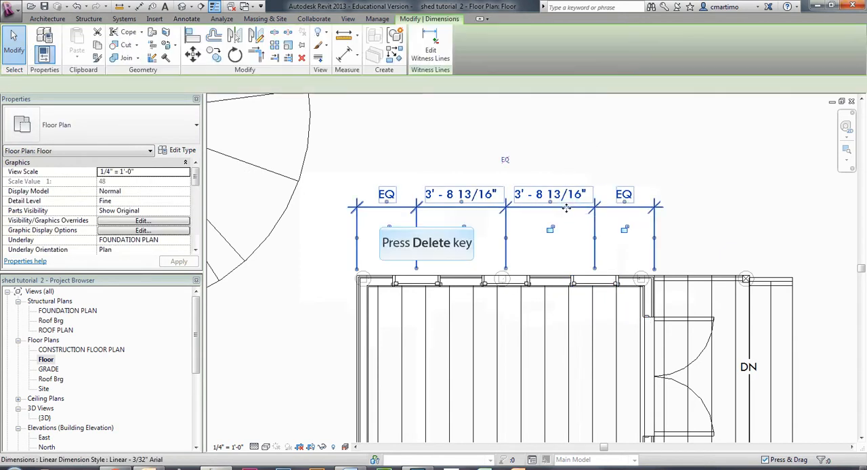
{"action": "key", "text": "Delete"}
{"action": "scroll", "coordinate": [486, 300], "scroll_direction": "down", "scroll_amount": 2}
{"action": "left_click", "coordinate": [490, 324]}
{"action": "key", "text": "Delete"}
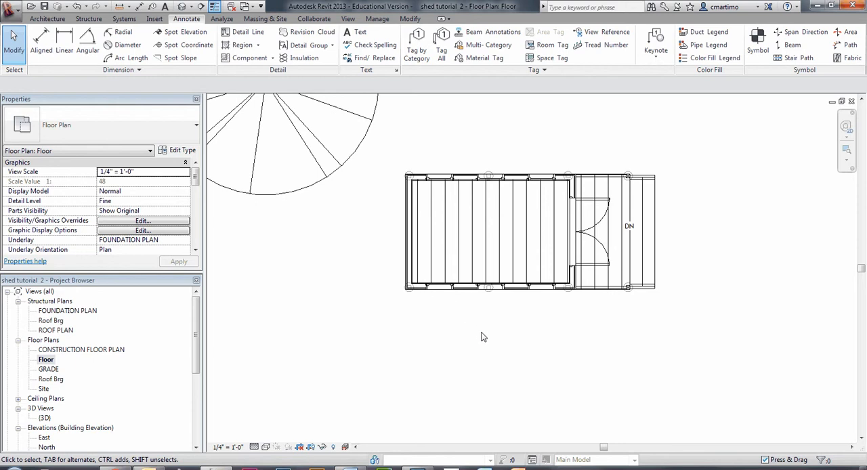
Step: In the South elevation, add a horizontal skirt wall sweep along the base of the shed's long wall
{"action": "scroll", "coordinate": [493, 388], "scroll_direction": "down", "scroll_amount": 3}
{"action": "double_click", "coordinate": [412, 364]}
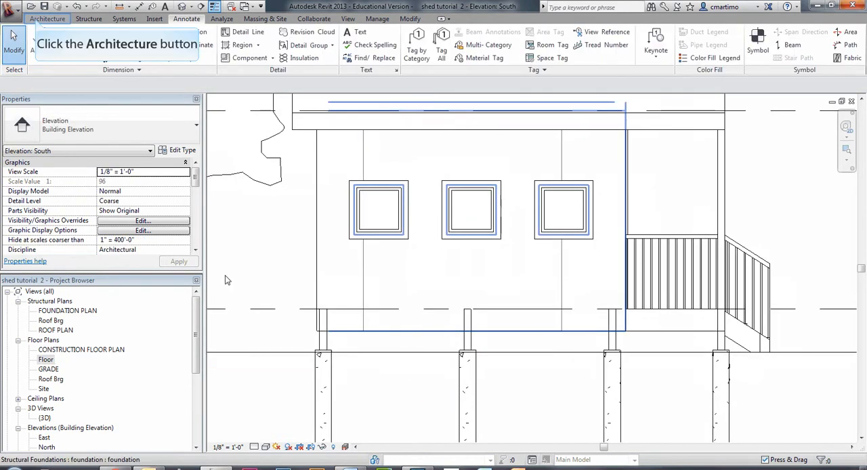
{"action": "left_click", "coordinate": [37, 22]}
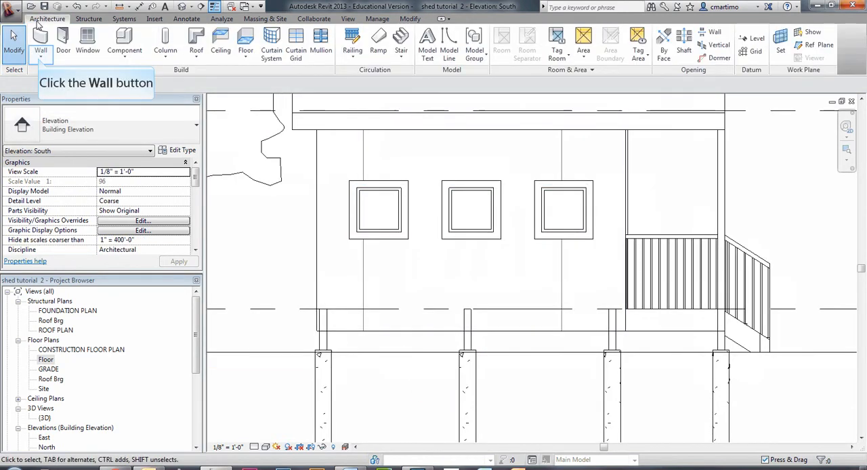
{"action": "left_click", "coordinate": [39, 59]}
{"action": "left_click", "coordinate": [82, 145]}
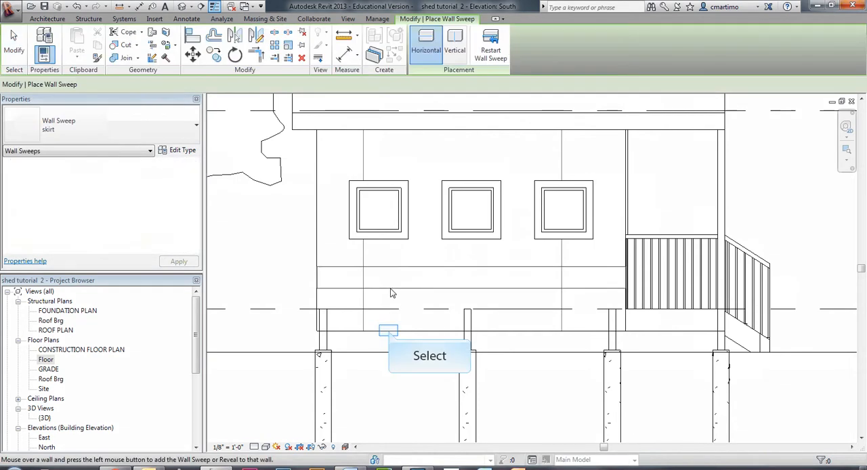
{"action": "left_click", "coordinate": [389, 332]}
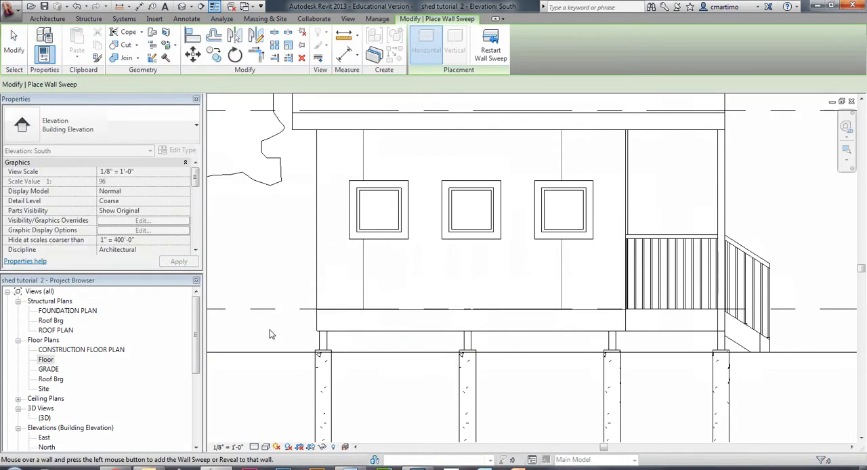
{"action": "left_click", "coordinate": [45, 359]}
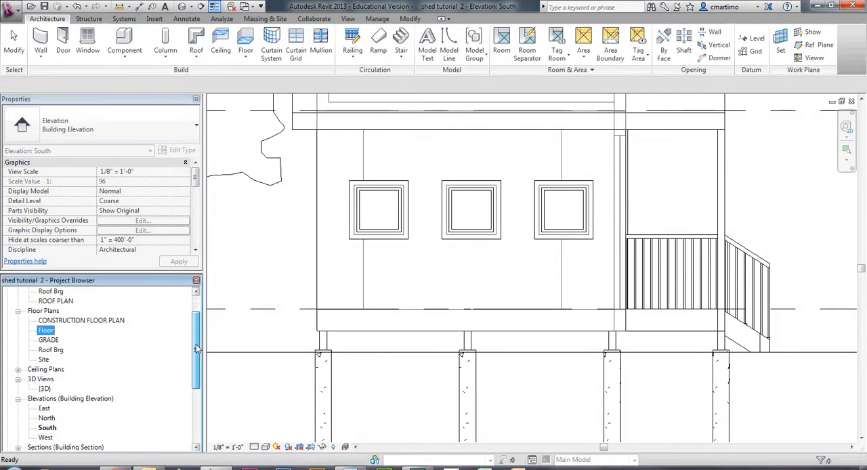
Step: In the North elevation, add the skirt wall sweep along the bottom edge of the windowed wall
{"action": "scroll", "coordinate": [141, 362], "scroll_direction": "down", "scroll_amount": 2}
{"action": "double_click", "coordinate": [46, 389]}
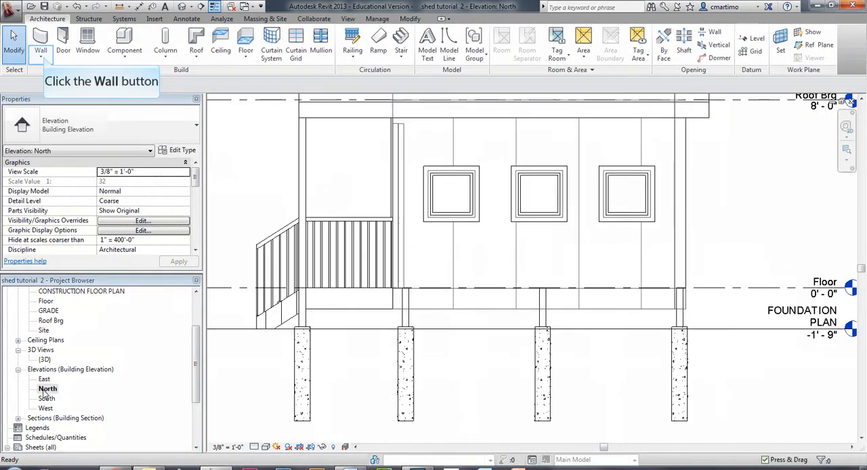
{"action": "left_click", "coordinate": [44, 60]}
{"action": "left_click", "coordinate": [63, 144]}
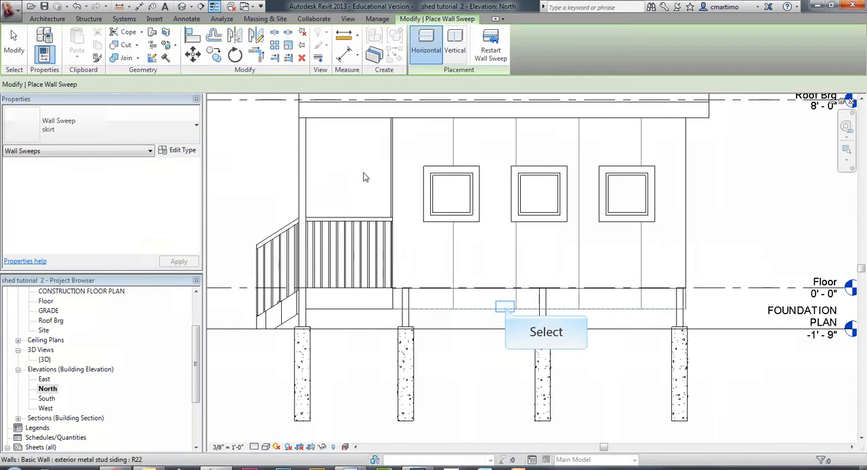
{"action": "left_click", "coordinate": [505, 310]}
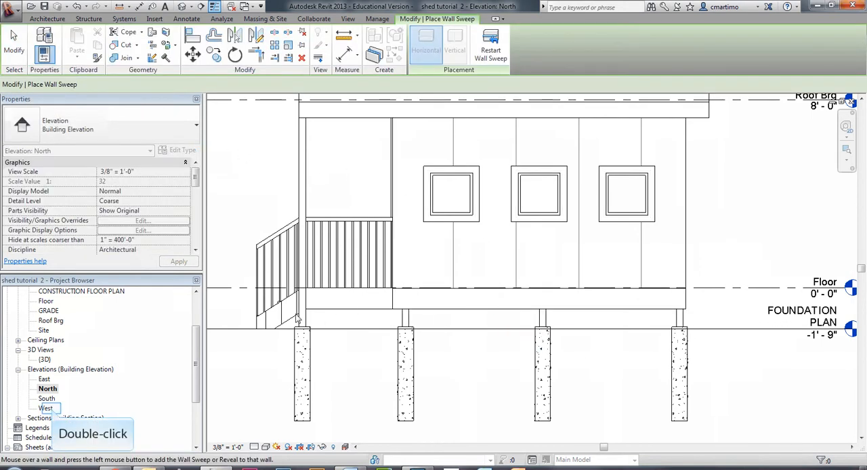
Step: Add the skirt wall sweep along the base of the shed's end wall in the West elevation
{"action": "double_click", "coordinate": [45, 409]}
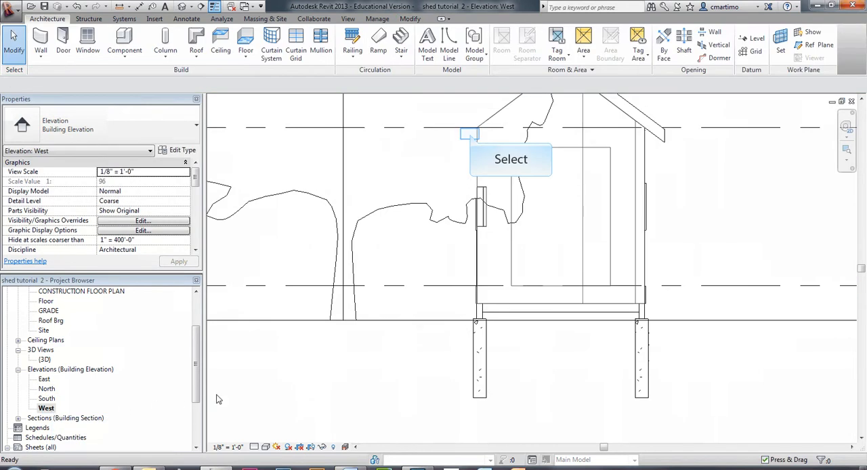
{"action": "middle_click_drag", "start_coordinate": [478, 142], "coordinate": [414, 178]}
{"action": "left_click", "coordinate": [42, 56]}
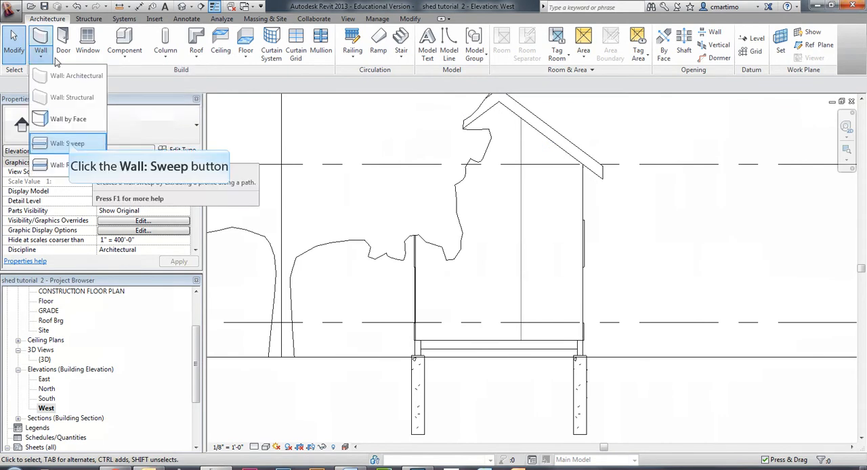
{"action": "left_click", "coordinate": [67, 144]}
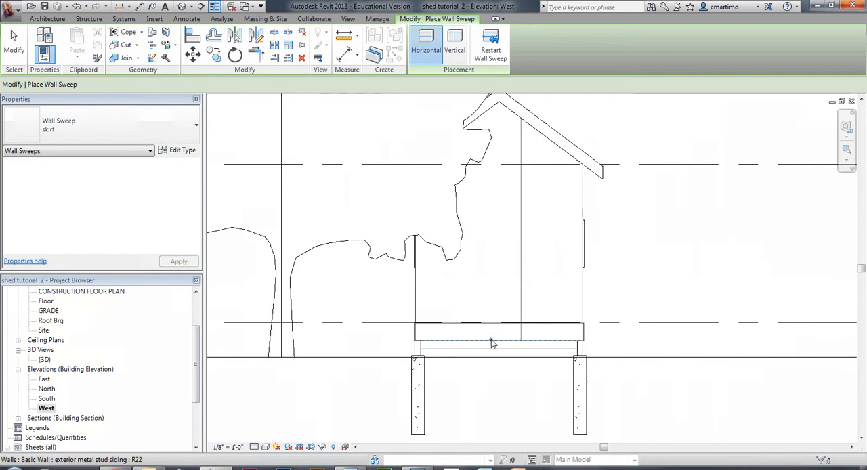
{"action": "key", "text": "Escape"}
{"action": "key", "text": "Escape"}
Step: Examine the shed's skirt, windows, deck and door from the front and the deck corner in the 3D view
{"action": "double_click", "coordinate": [47, 360]}
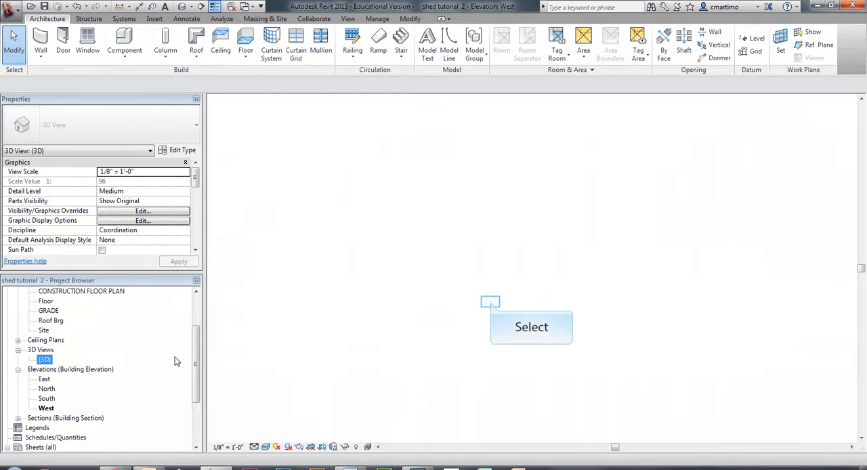
{"action": "middle_click_drag", "start_coordinate": [491, 303], "coordinate": [472, 302]}
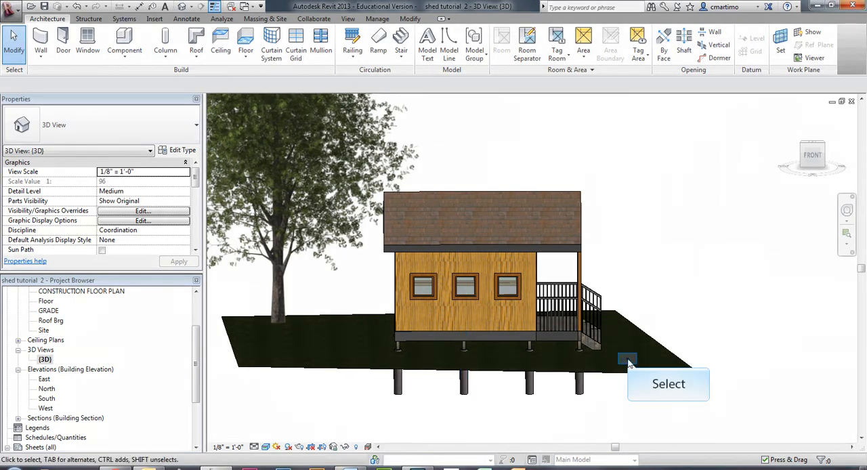
{"action": "middle_click_drag", "start_coordinate": [627, 359], "coordinate": [604, 304], "text": "shift"}
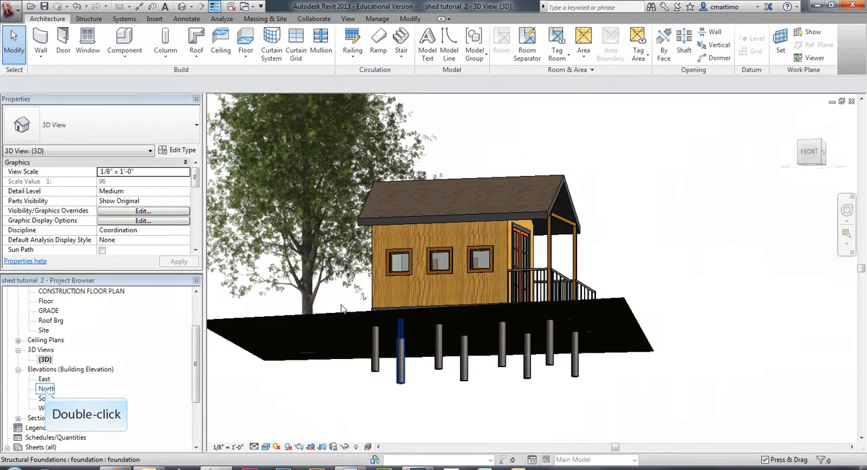
Step: Open the North elevation and show the whole shed from roof to foundations with its level markers
{"action": "double_click", "coordinate": [47, 389]}
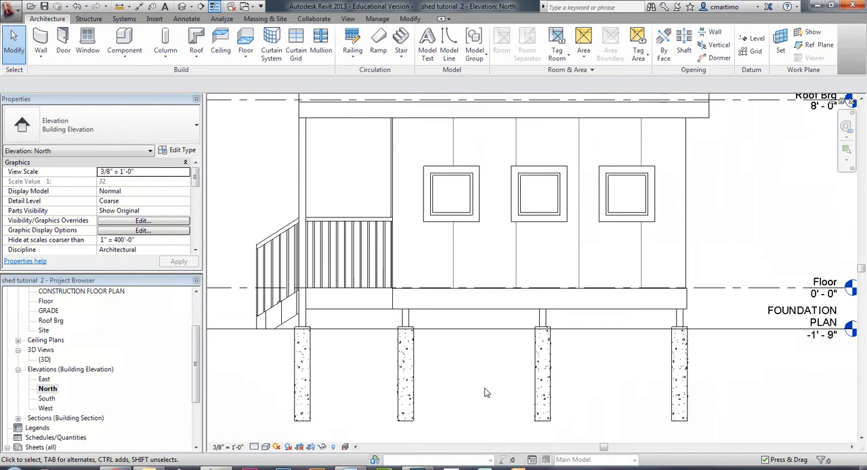
{"action": "scroll", "coordinate": [487, 389], "scroll_direction": "down", "scroll_amount": 3}
{"action": "middle_click_drag", "start_coordinate": [545, 323], "coordinate": [588, 394]}
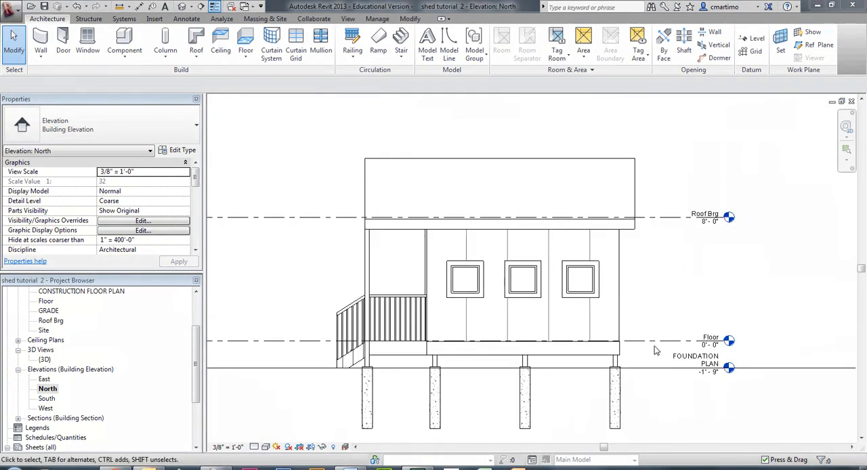